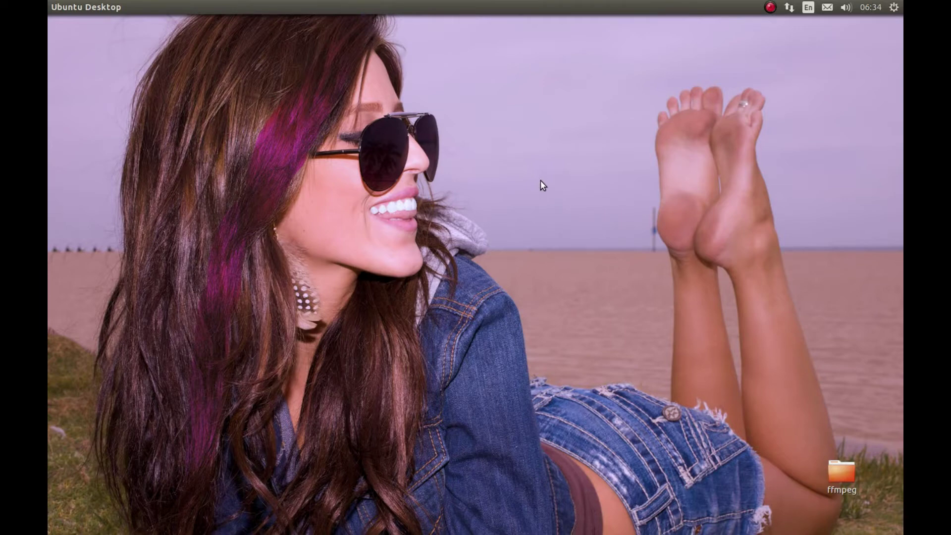
Bring Firefox forward and expand the Debian section, revealing PlayOnLinux_4.2.6.deb and repository commands.
{"action": "mouse_move", "coordinate": [48, 232]}
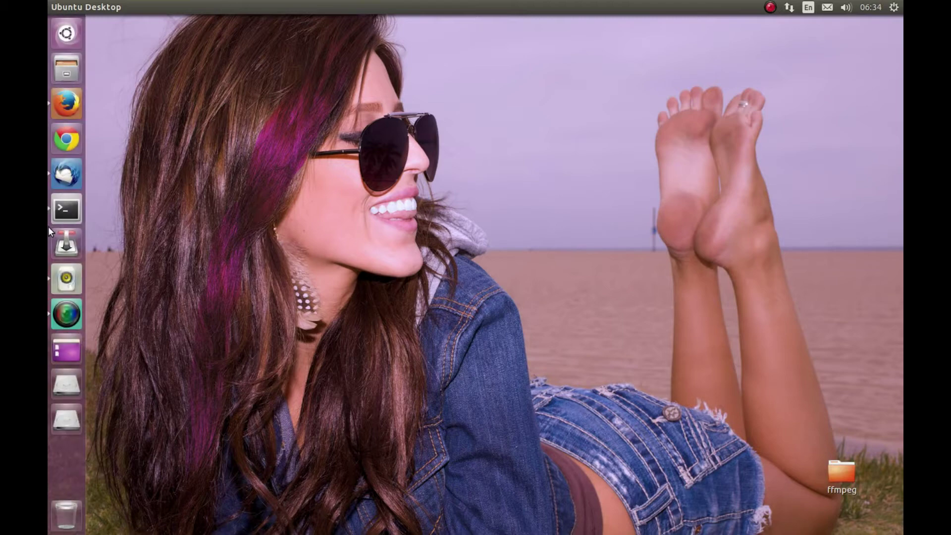
{"action": "left_click", "coordinate": [63, 105]}
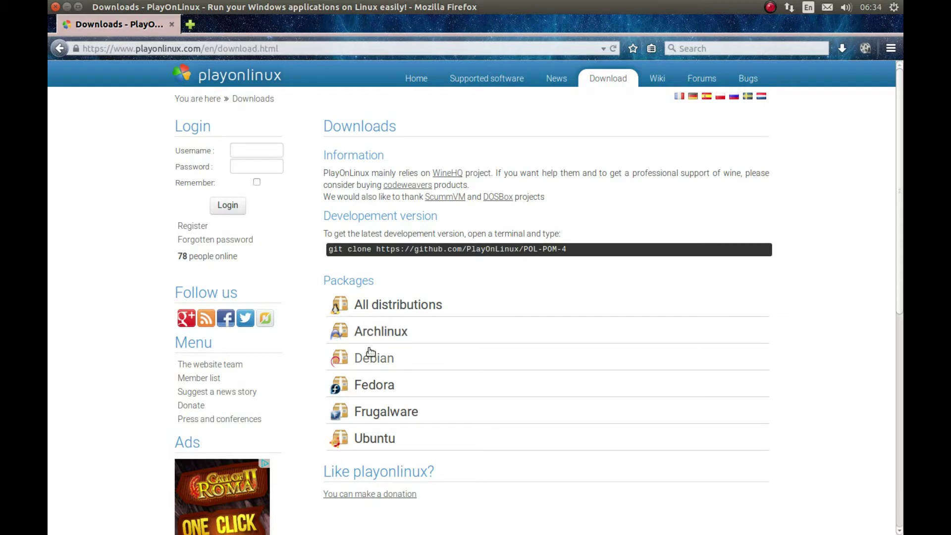
{"action": "left_click", "coordinate": [338, 363]}
{"action": "scroll", "coordinate": [386, 360], "scroll_direction": "down", "scroll_amount": 3}
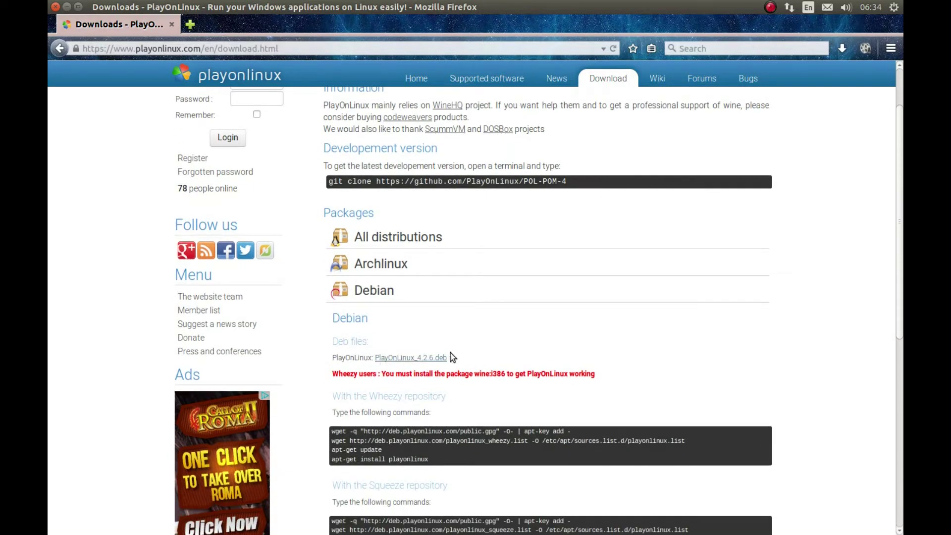
Minimize Firefox and restore it from the launcher.
{"action": "left_click", "coordinate": [67, 7]}
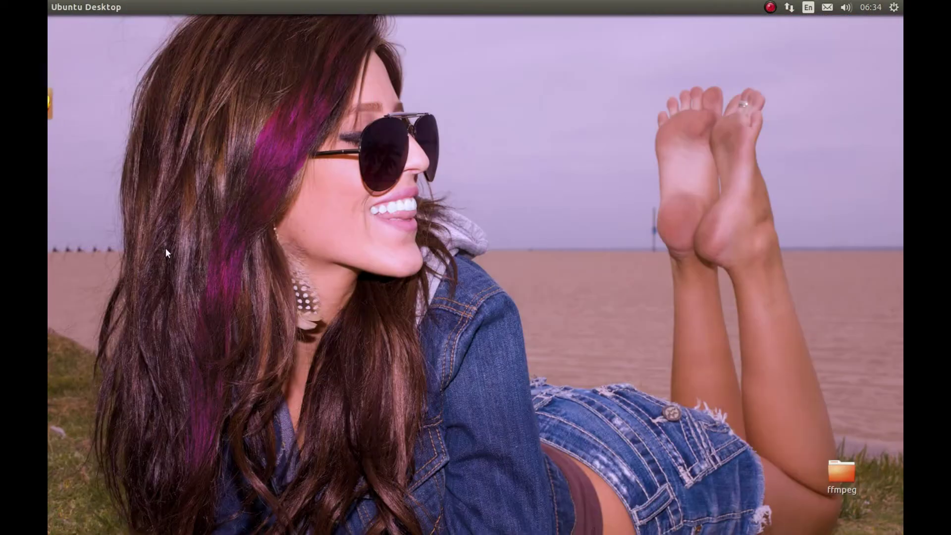
{"action": "mouse_move", "coordinate": [56, 123]}
{"action": "left_click", "coordinate": [70, 105]}
Hide Firefox and launch PlayOnLinux from the Dash search for 'playonlinux'.
{"action": "key", "text": "ctrl+super+d"}
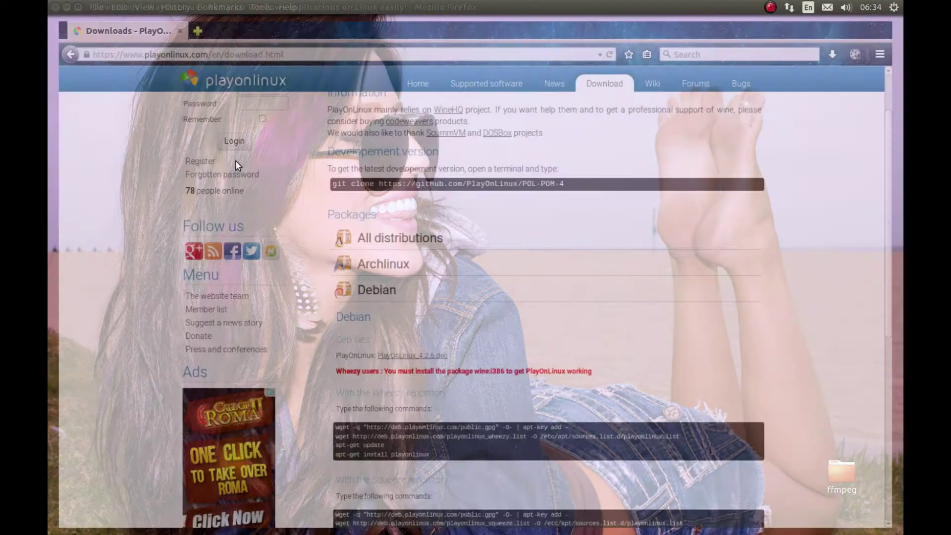
{"action": "left_click", "coordinate": [59, 36]}
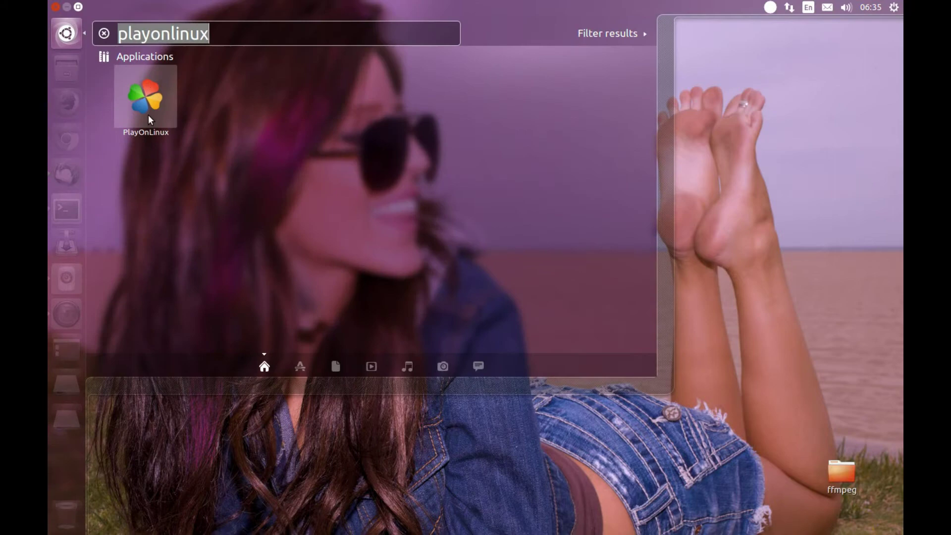
{"action": "key", "text": "Escape"}
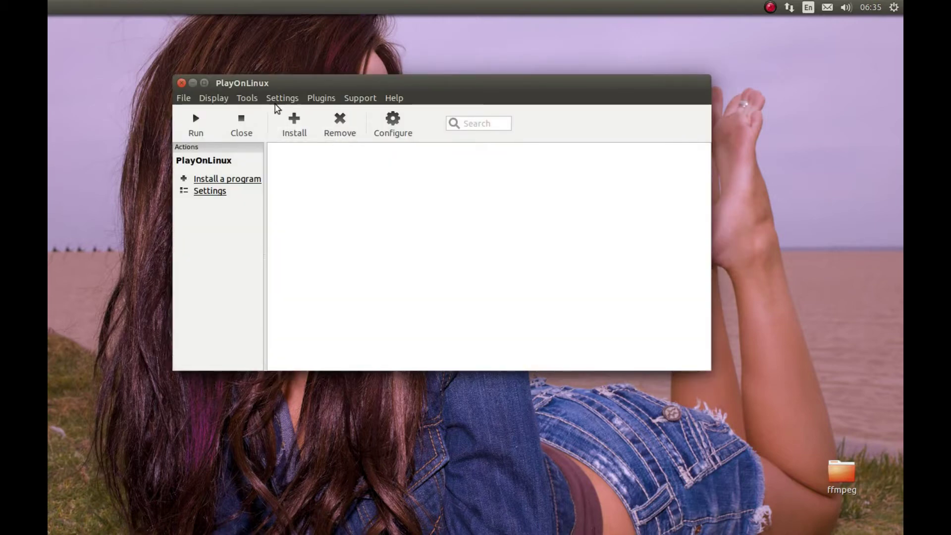
Download and install Wine 1.7.38 (x86) through Tools > Manage Wine versions.
{"action": "left_click", "coordinate": [248, 98]}
{"action": "left_click", "coordinate": [260, 114]}
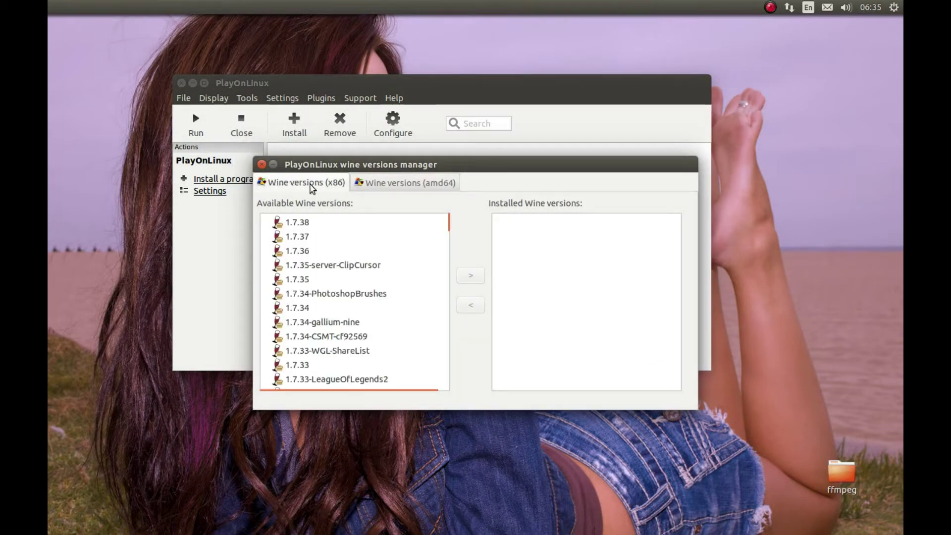
{"action": "left_click", "coordinate": [331, 182]}
{"action": "left_click", "coordinate": [297, 224]}
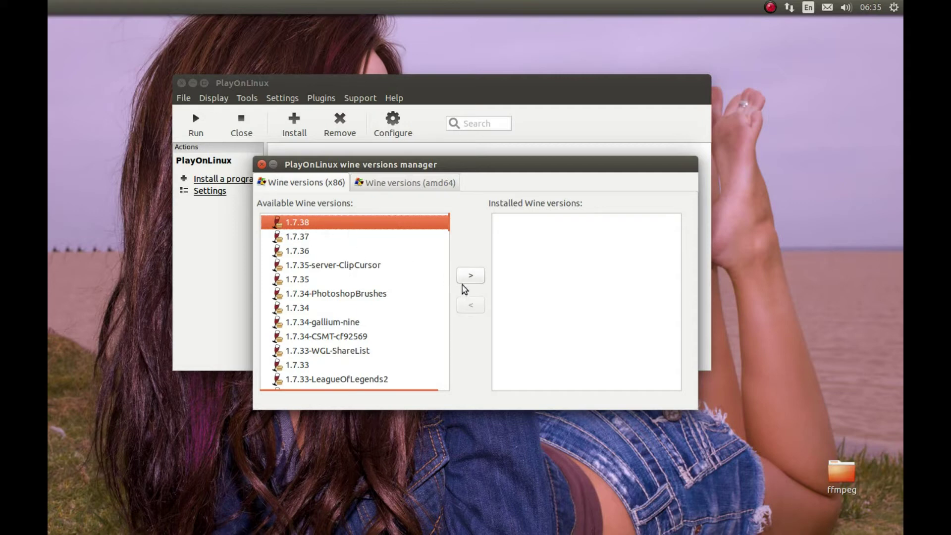
{"action": "left_click", "coordinate": [483, 276]}
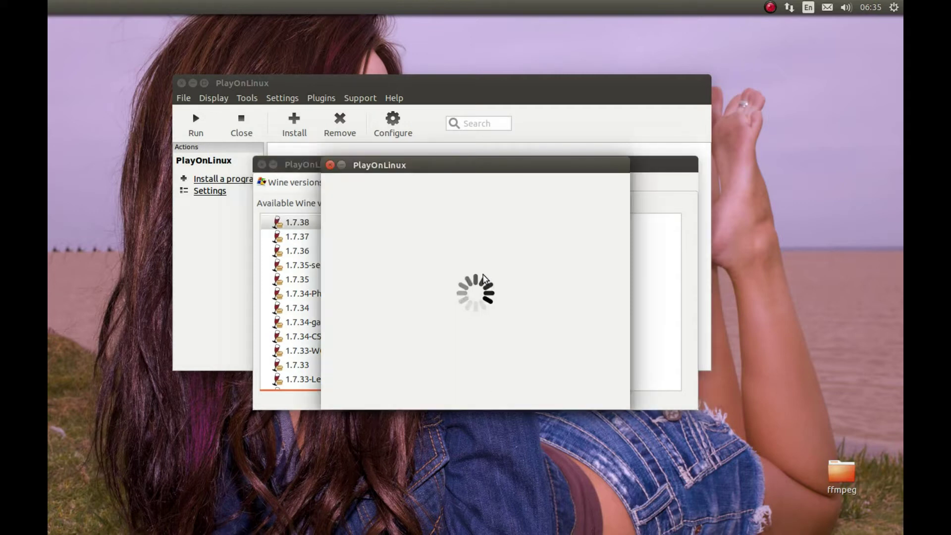
{"action": "left_click", "coordinate": [554, 399]}
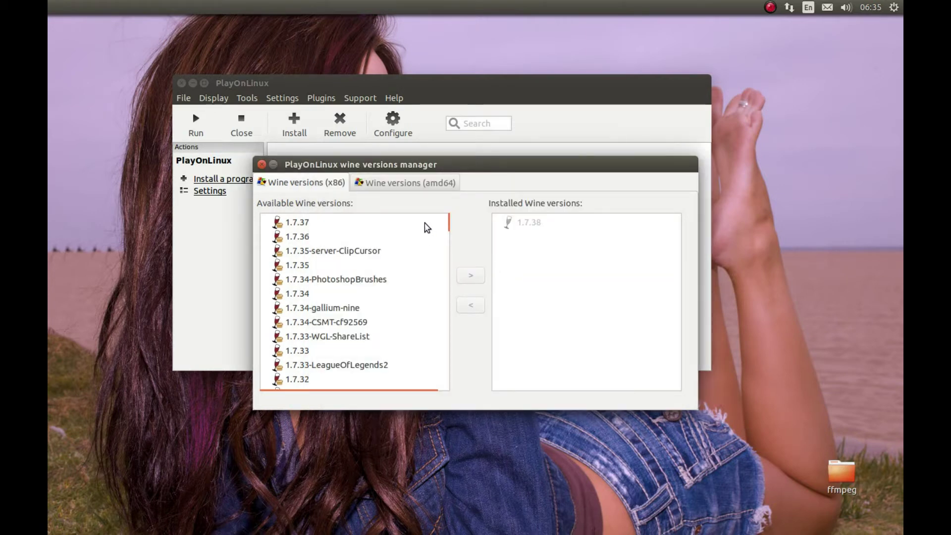
Close the Wine versions manager, search the install list for Steam and start its installer.
{"action": "left_click", "coordinate": [272, 167]}
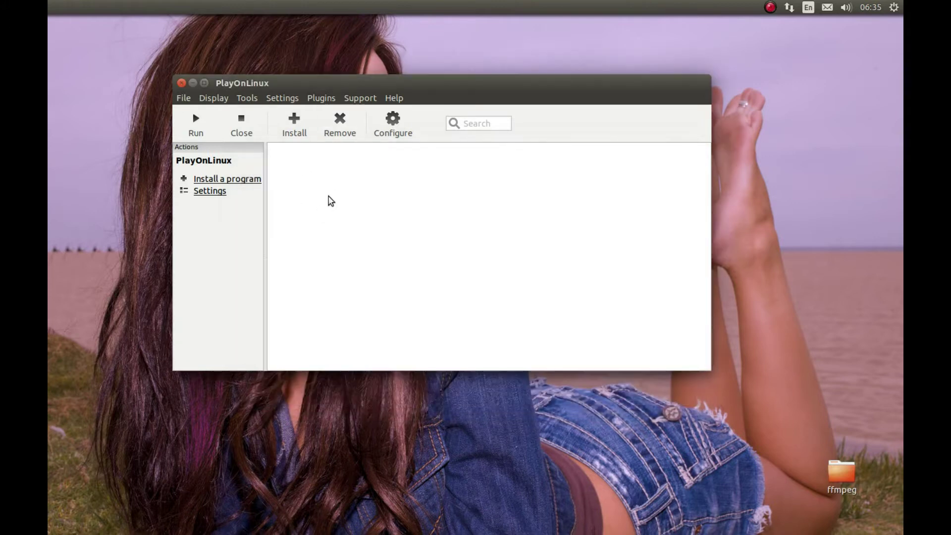
{"action": "left_click", "coordinate": [304, 133]}
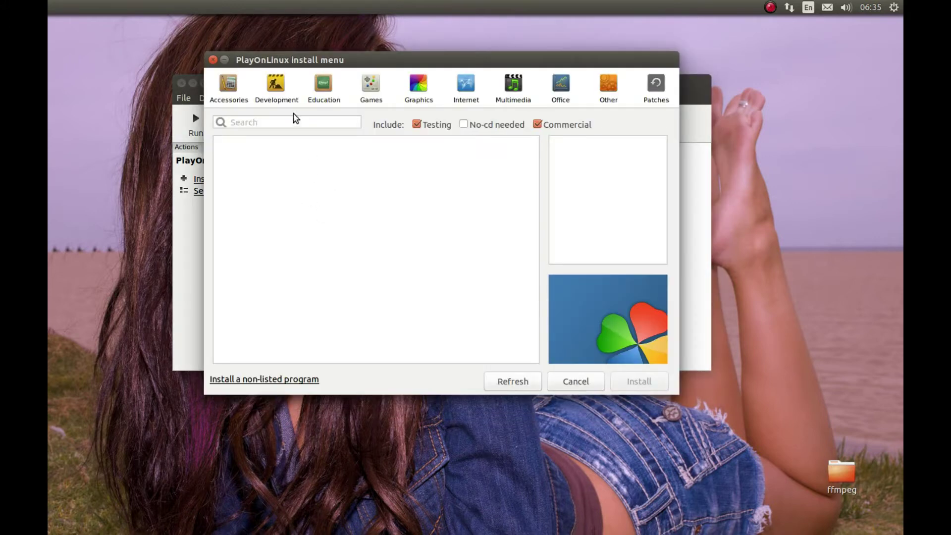
{"action": "left_click", "coordinate": [288, 125]}
{"action": "type", "text": "steal"}
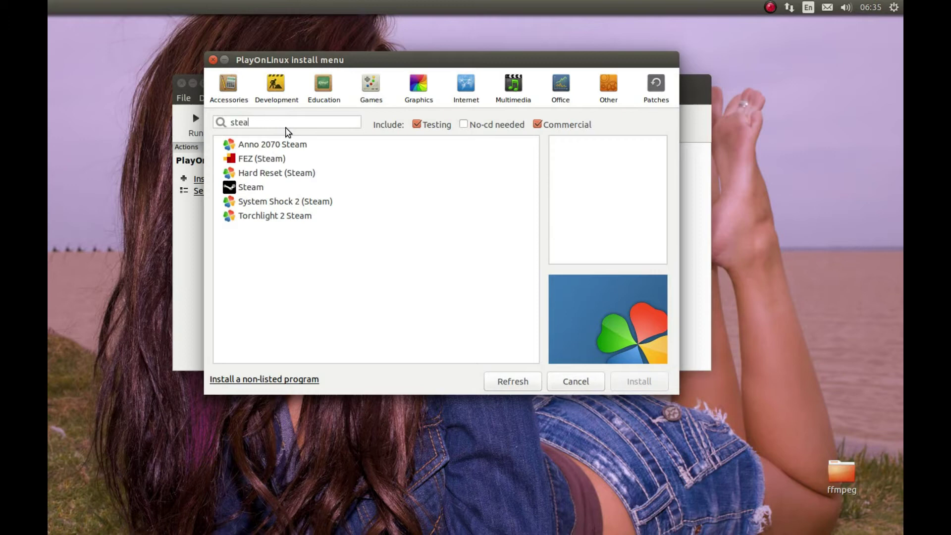
{"action": "left_click", "coordinate": [247, 188]}
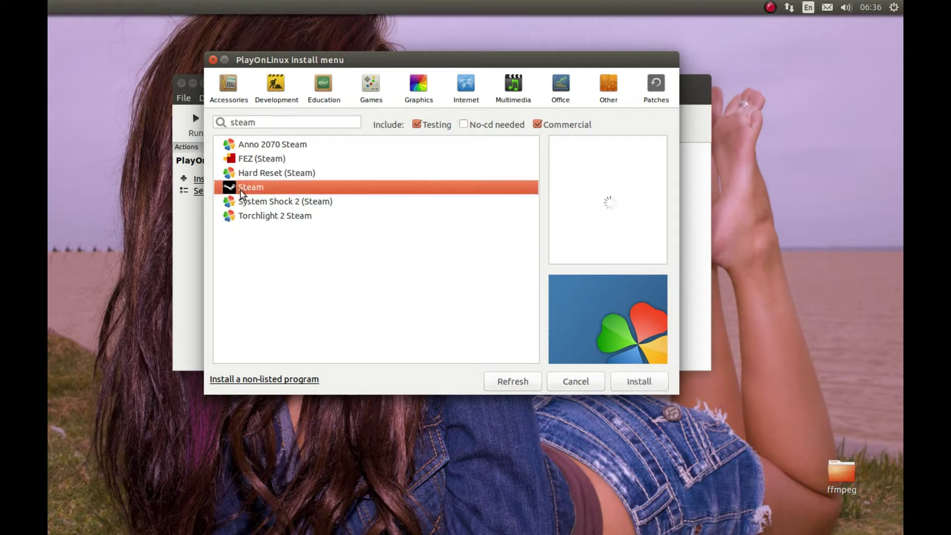
{"action": "left_click", "coordinate": [624, 389]}
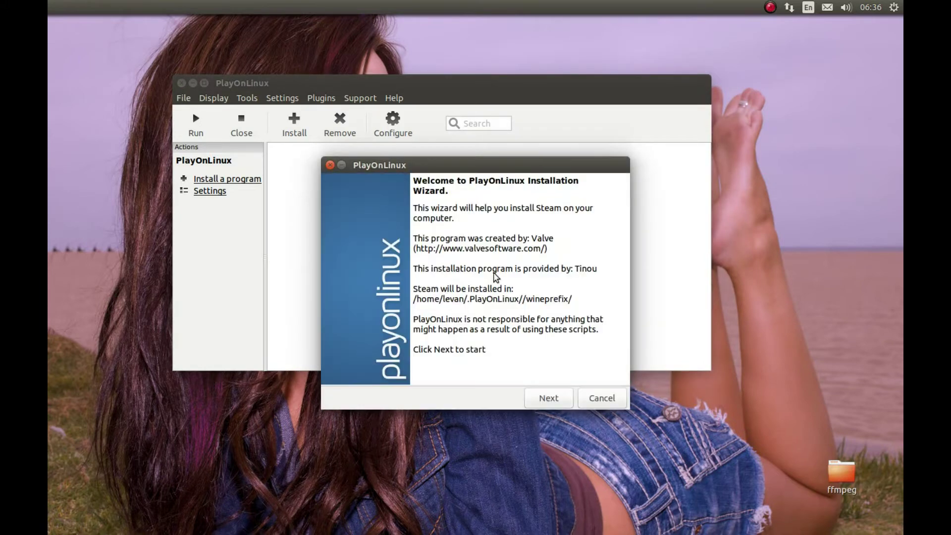
Run Steam Setup into the default folder, accepting the license and disabling launch after setup.
{"action": "left_click", "coordinate": [549, 397]}
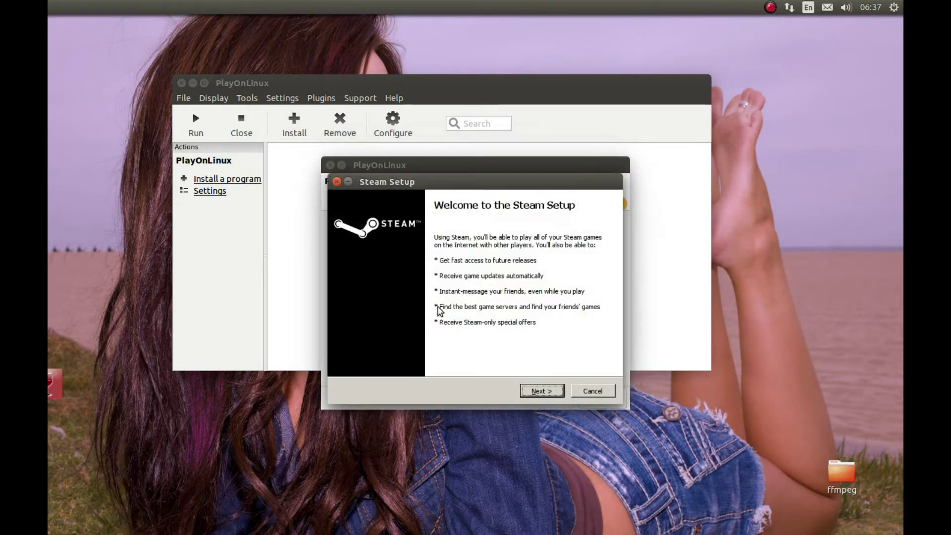
{"action": "left_click", "coordinate": [541, 391]}
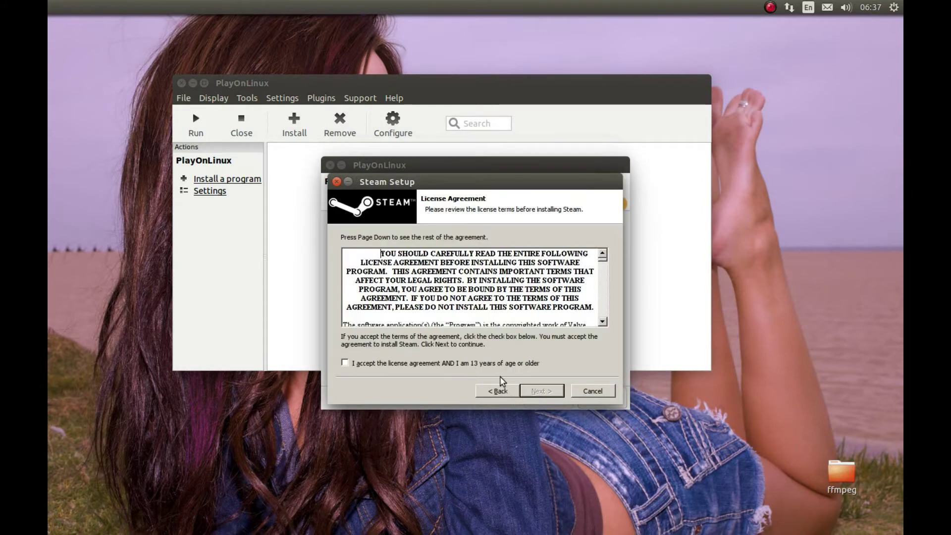
{"action": "left_click", "coordinate": [366, 363]}
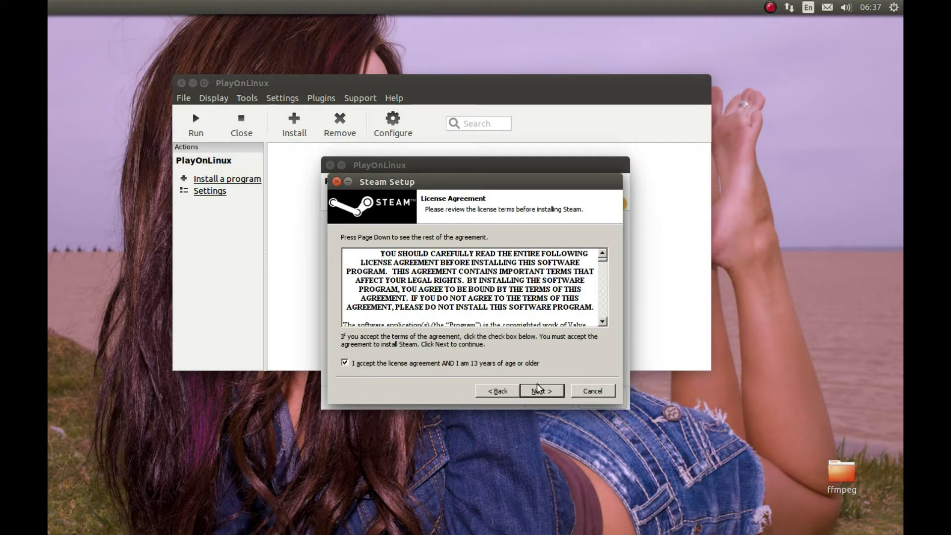
{"action": "left_click", "coordinate": [539, 390]}
{"action": "left_click", "coordinate": [541, 395]}
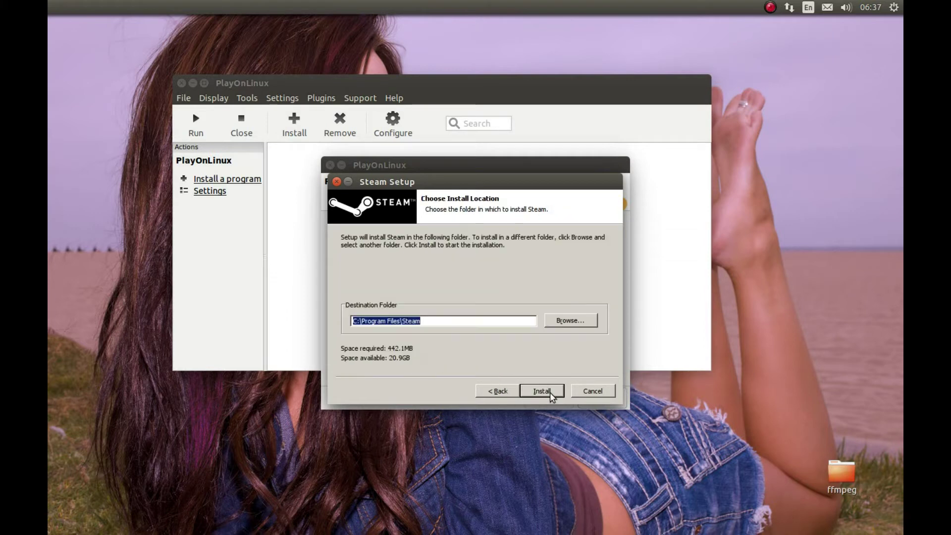
{"action": "left_click", "coordinate": [549, 395]}
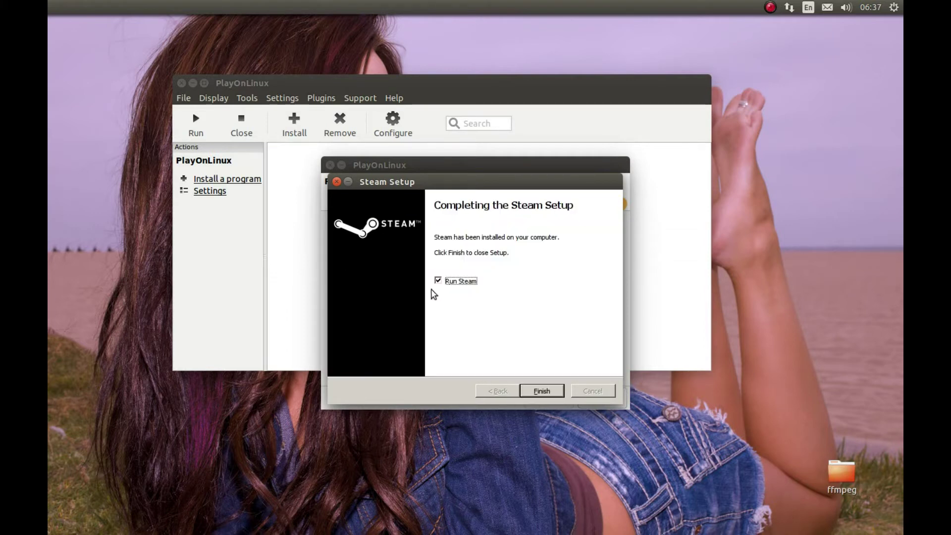
{"action": "left_click", "coordinate": [446, 281]}
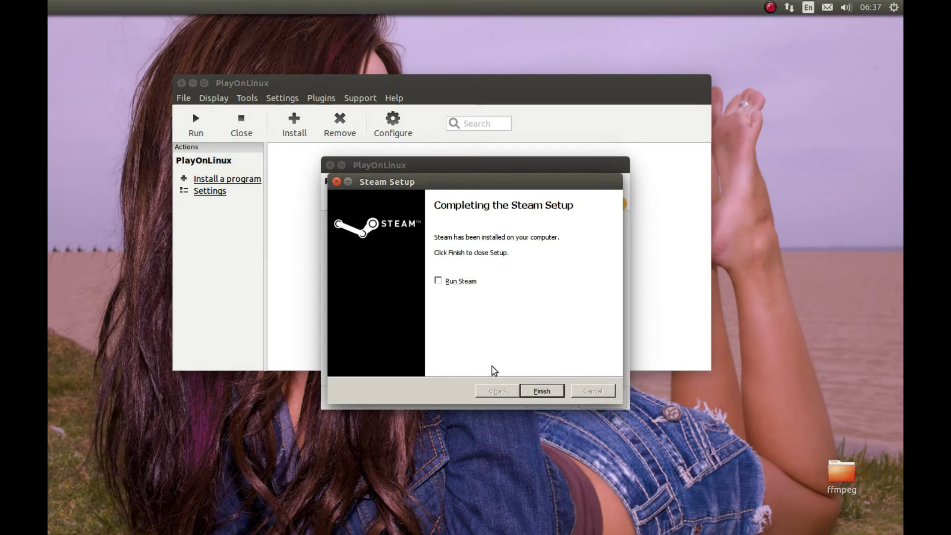
{"action": "left_click", "coordinate": [542, 391]}
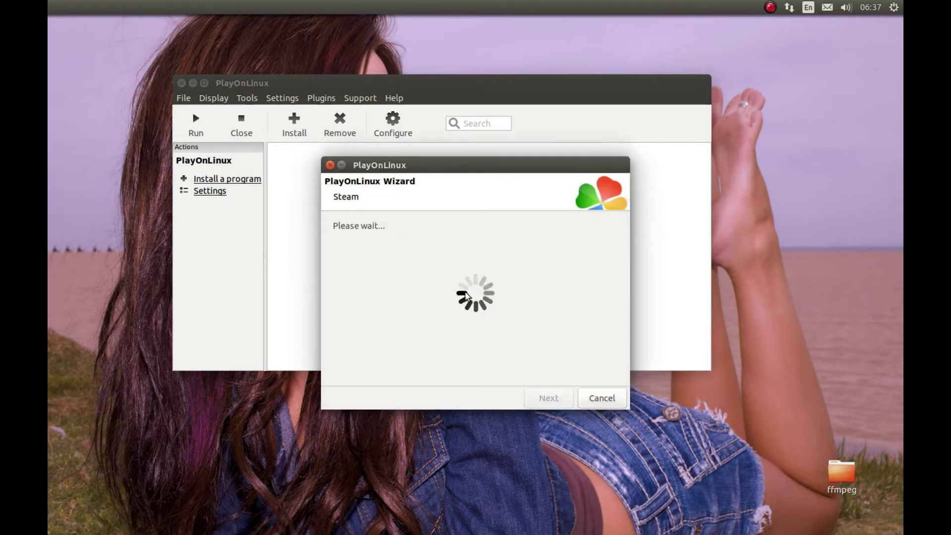
Finish the wizard, then switch the Steam drive to Wine 1.7.38 and confirm the warning.
{"action": "left_click", "coordinate": [545, 399]}
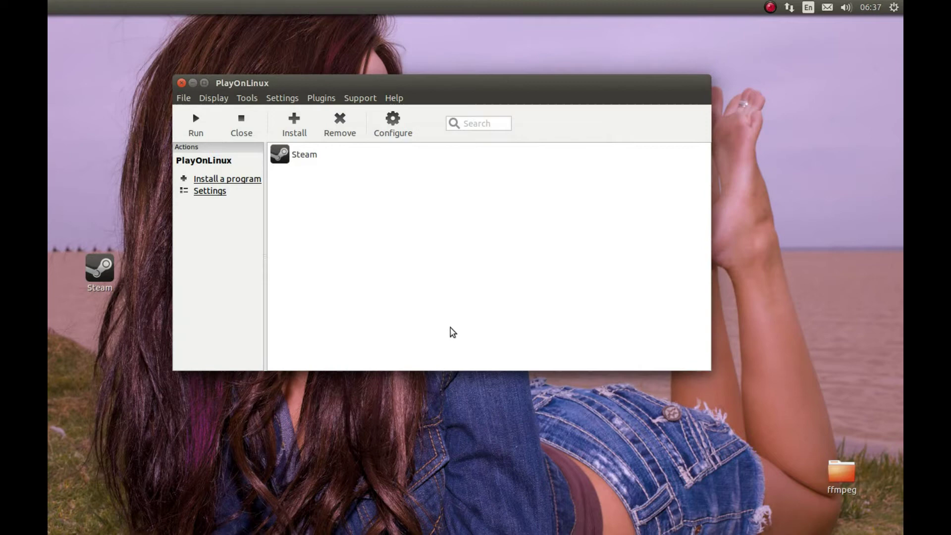
{"action": "left_click", "coordinate": [292, 161]}
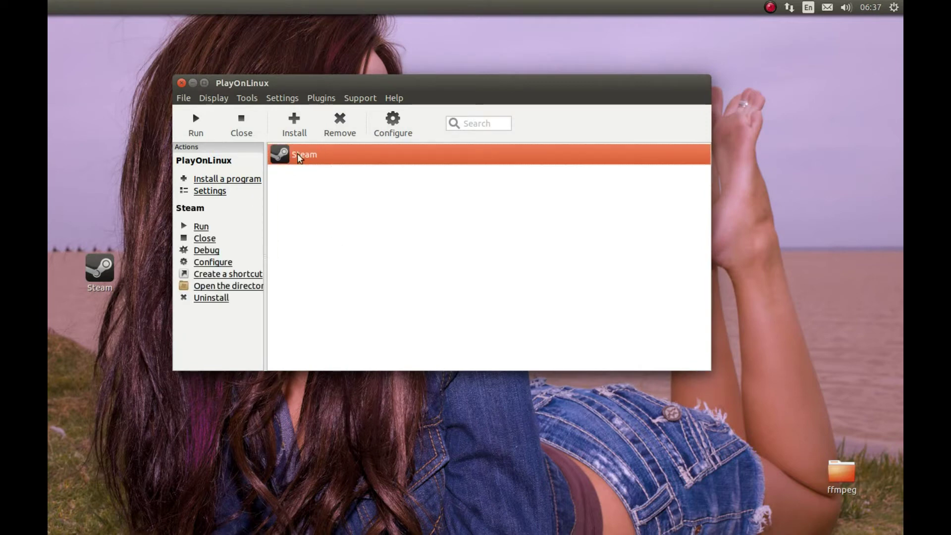
{"action": "left_click", "coordinate": [399, 130]}
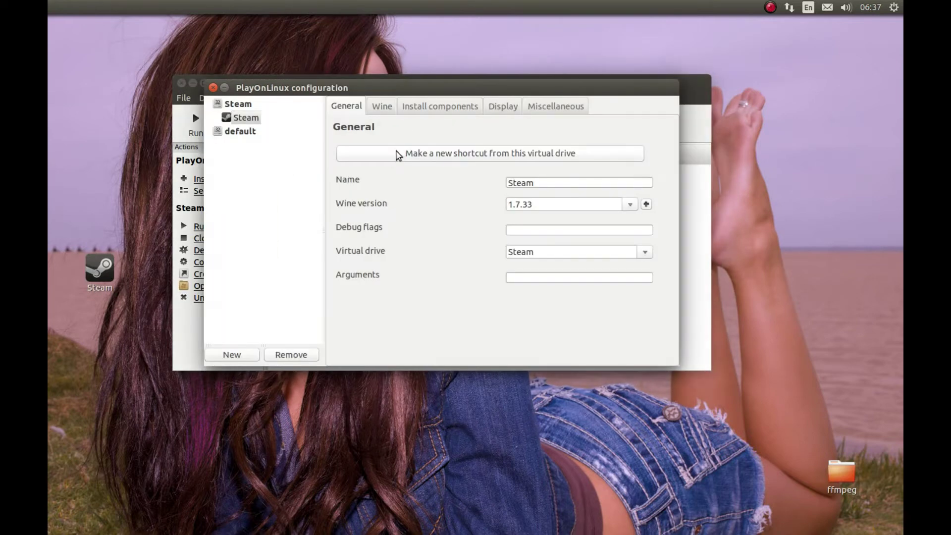
{"action": "left_click", "coordinate": [238, 104]}
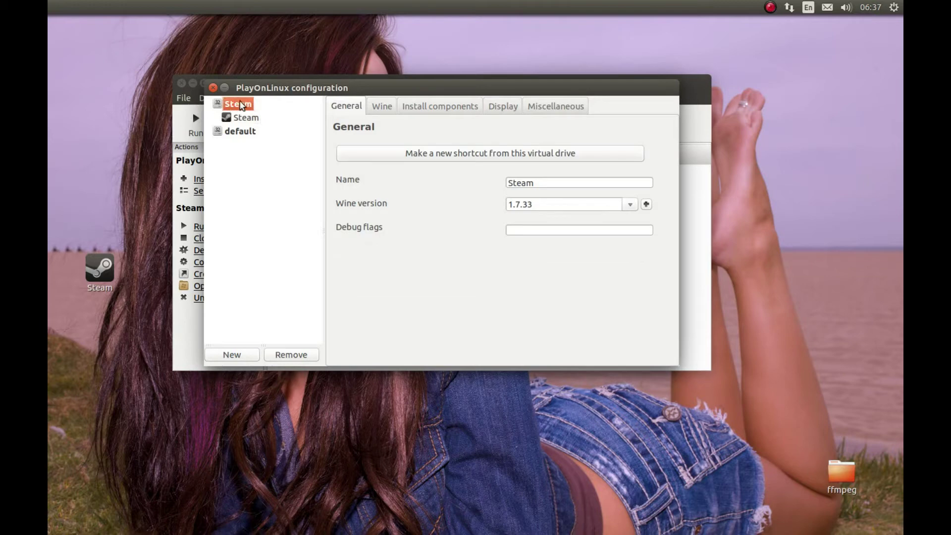
{"action": "left_click", "coordinate": [627, 205]}
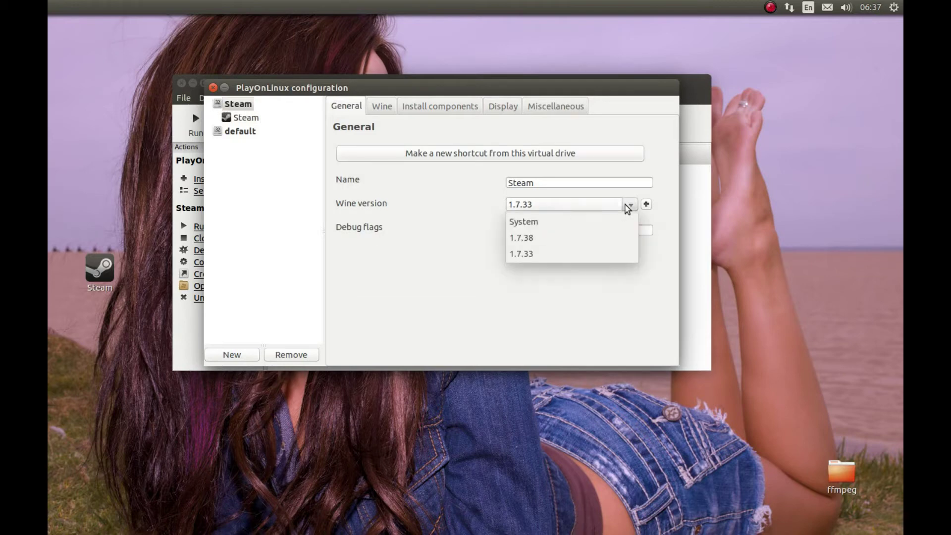
{"action": "left_click", "coordinate": [529, 239]}
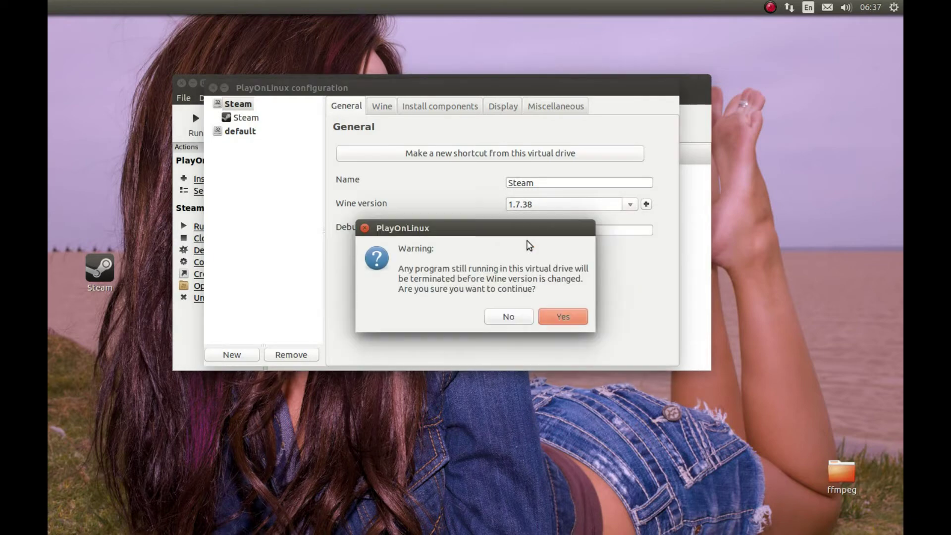
{"action": "left_click", "coordinate": [557, 321]}
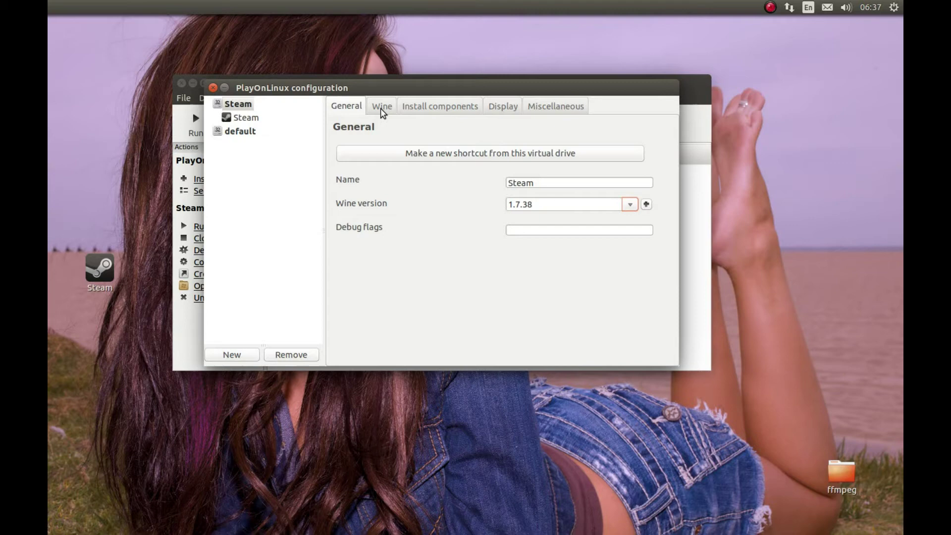
In the Steam drive's Wine graphics settings, enable a 1280 x 720 virtual desktop and full-screen mouse capture.
{"action": "left_click", "coordinate": [383, 106]}
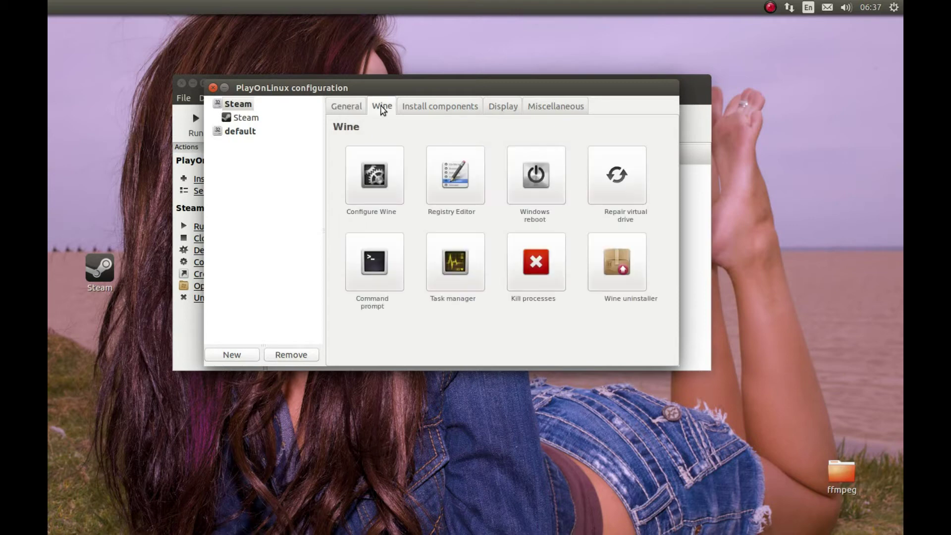
{"action": "left_click", "coordinate": [373, 191]}
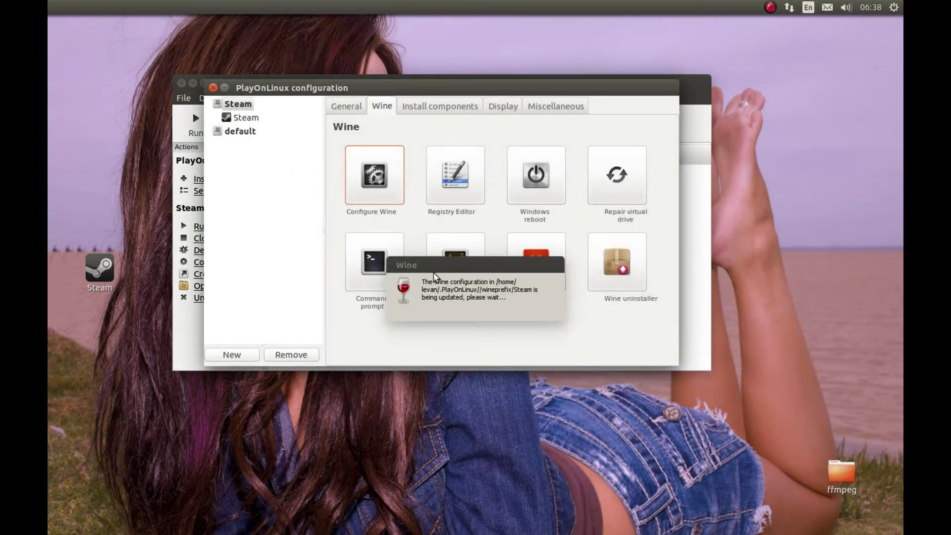
{"action": "left_click", "coordinate": [184, 67]}
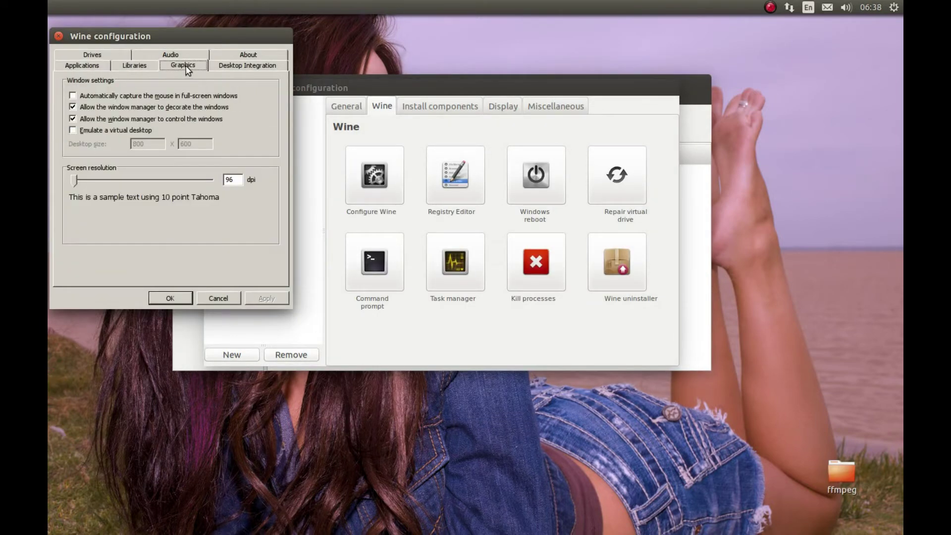
{"action": "left_click", "coordinate": [124, 131]}
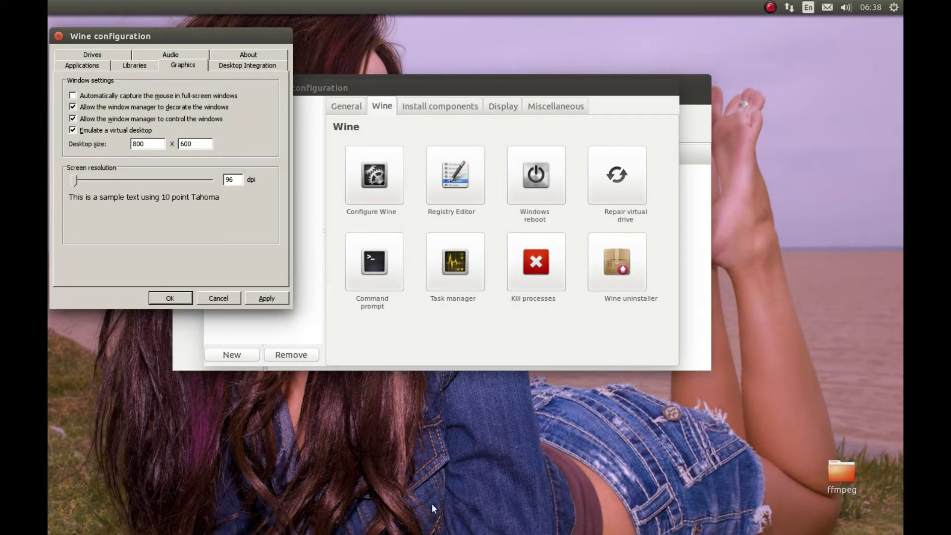
{"action": "key", "text": "Tab"}
{"action": "type", "text": "1280"}
{"action": "key", "text": "Tab"}
{"action": "type", "text": "72"}
{"action": "left_click", "coordinate": [127, 96]}
{"action": "left_click_drag", "start_coordinate": [150, 44], "coordinate": [199, 61]}
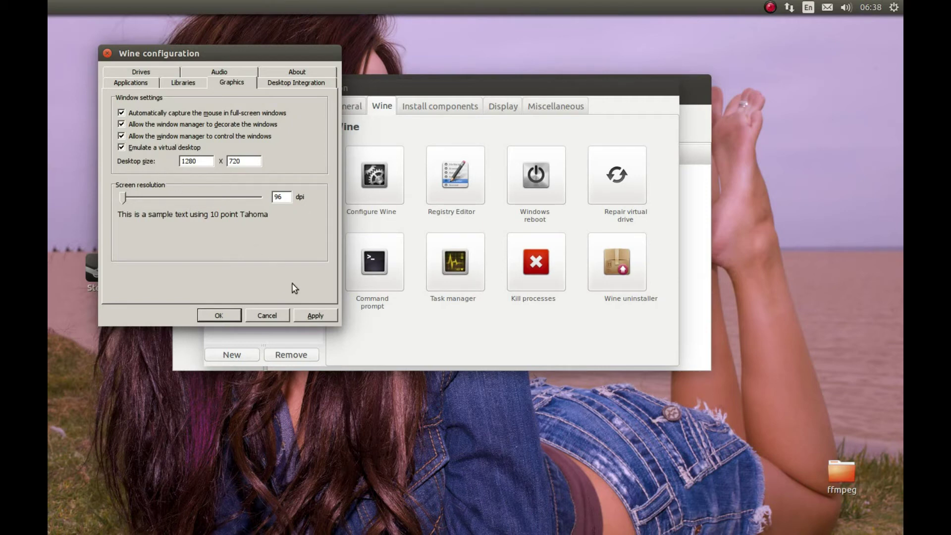
Save the graphics settings, run Steam, dismiss the crash error and sign in to an existing account.
{"action": "left_click", "coordinate": [218, 316]}
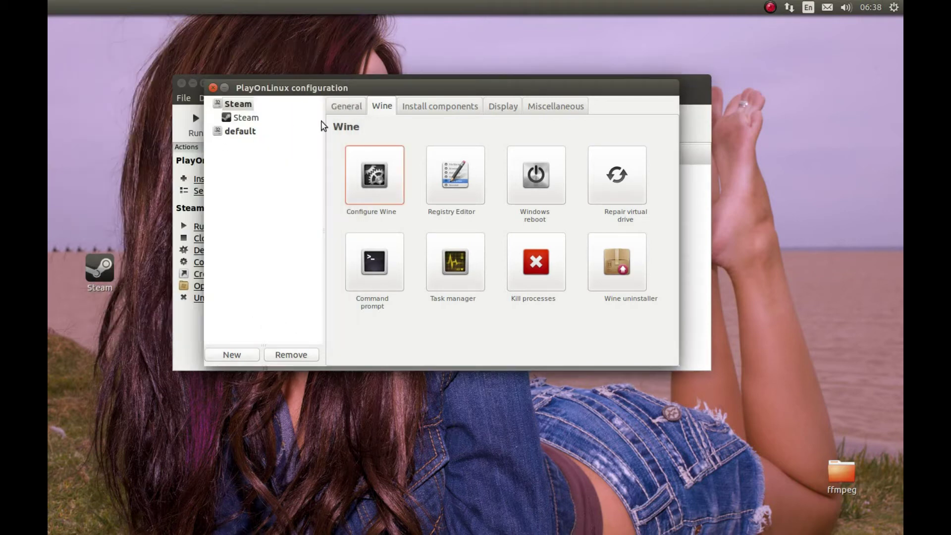
{"action": "left_click_drag", "start_coordinate": [243, 88], "coordinate": [336, 188]}
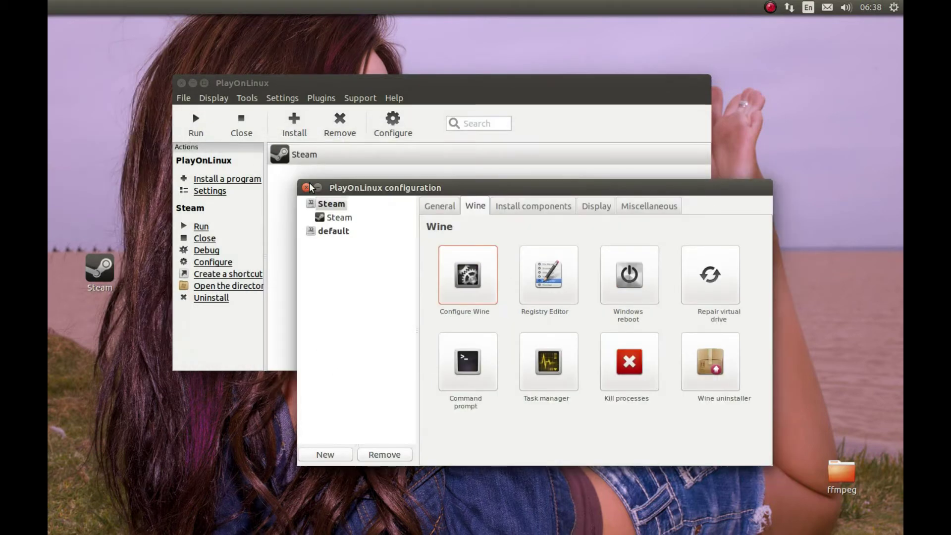
{"action": "left_click", "coordinate": [285, 159]}
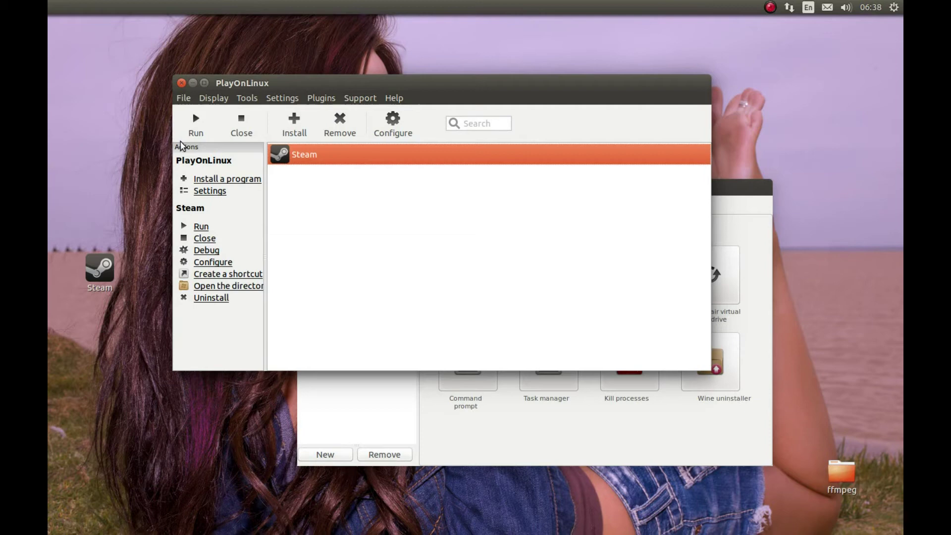
{"action": "left_click", "coordinate": [210, 131]}
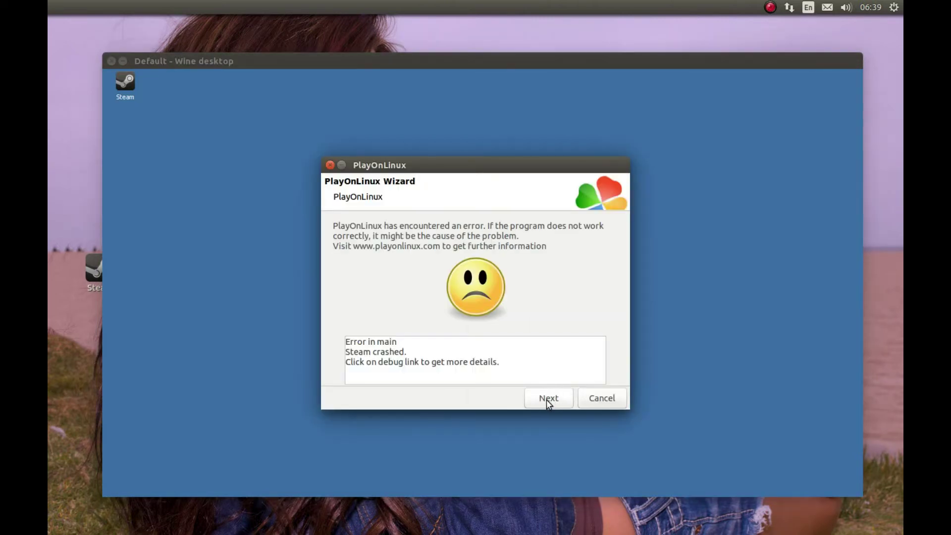
{"action": "left_click", "coordinate": [548, 400]}
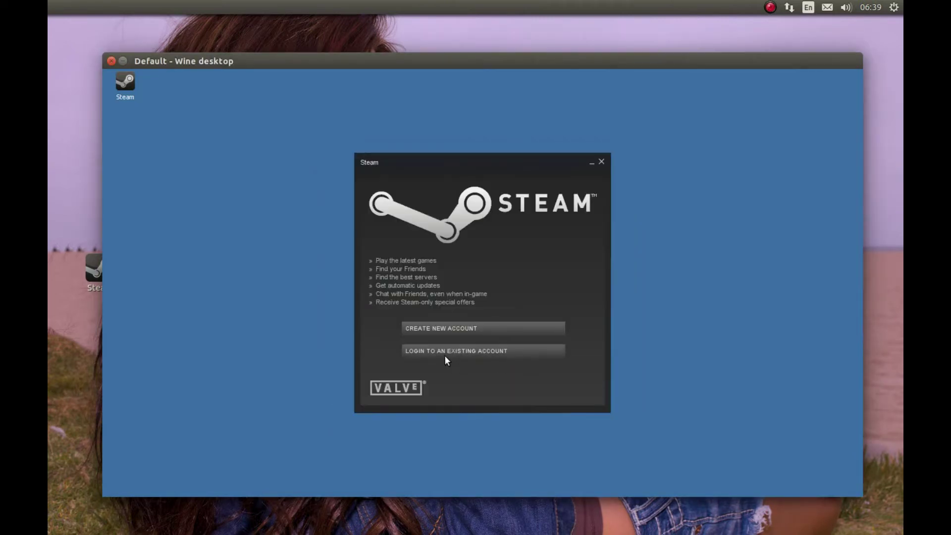
{"action": "left_click", "coordinate": [444, 353]}
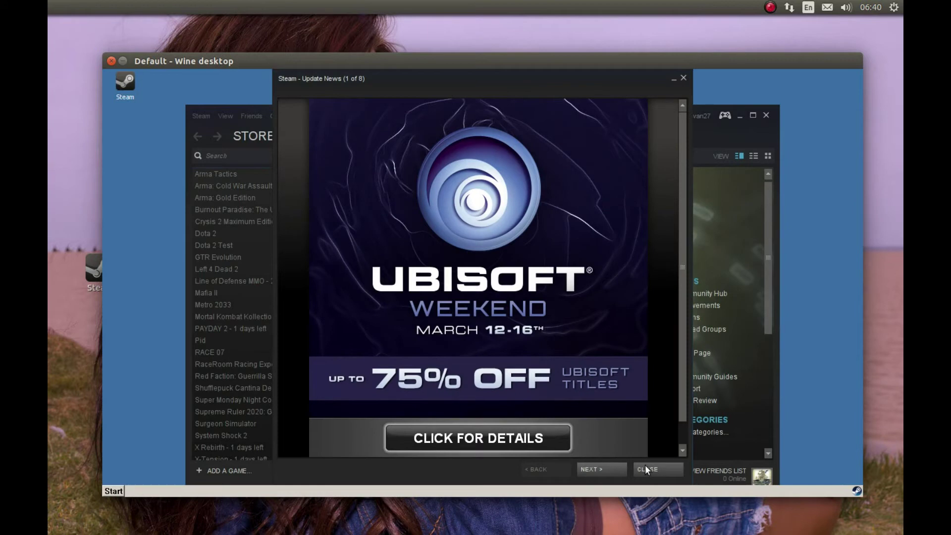
Close the Update News, install Audiosurf from the library and show the active downloads.
{"action": "left_click", "coordinate": [644, 468]}
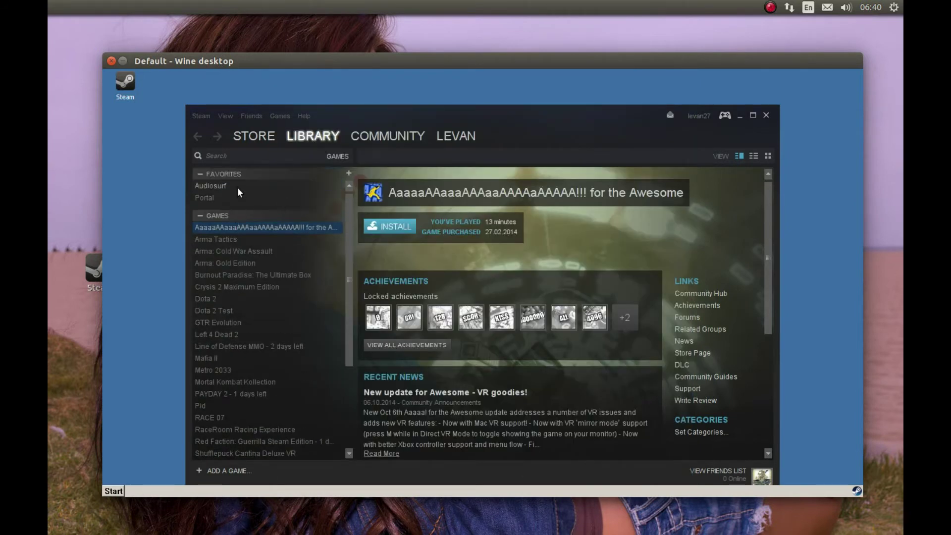
{"action": "left_click", "coordinate": [238, 187]}
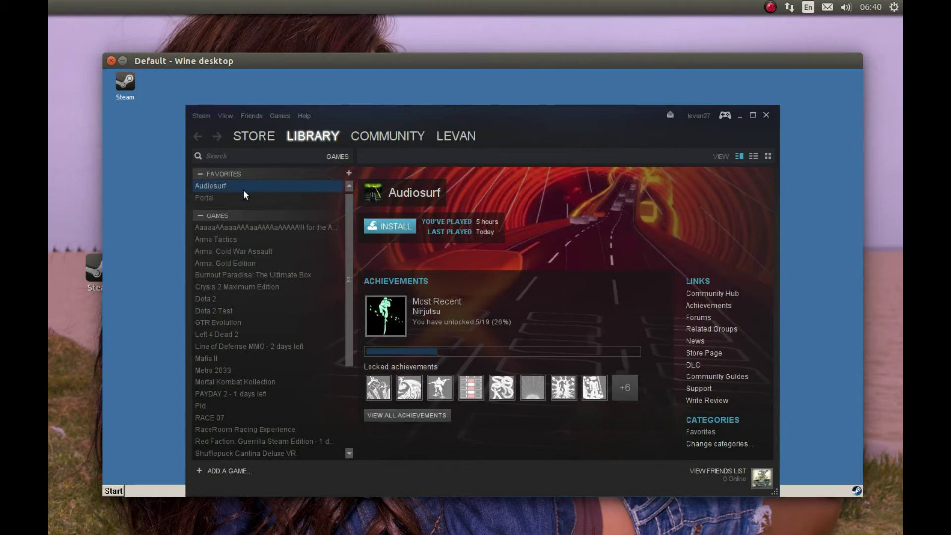
{"action": "left_click", "coordinate": [387, 225]}
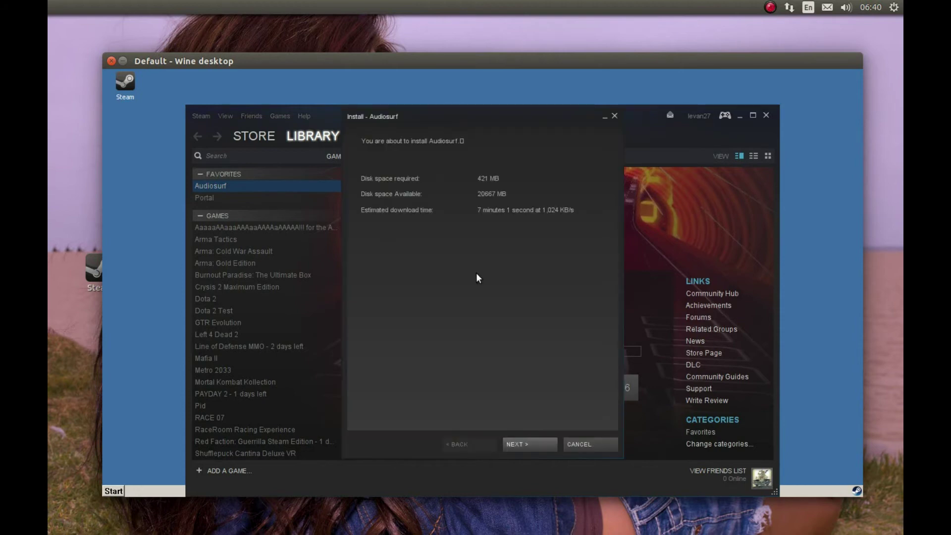
{"action": "left_click", "coordinate": [534, 446]}
{"action": "left_click", "coordinate": [522, 444]}
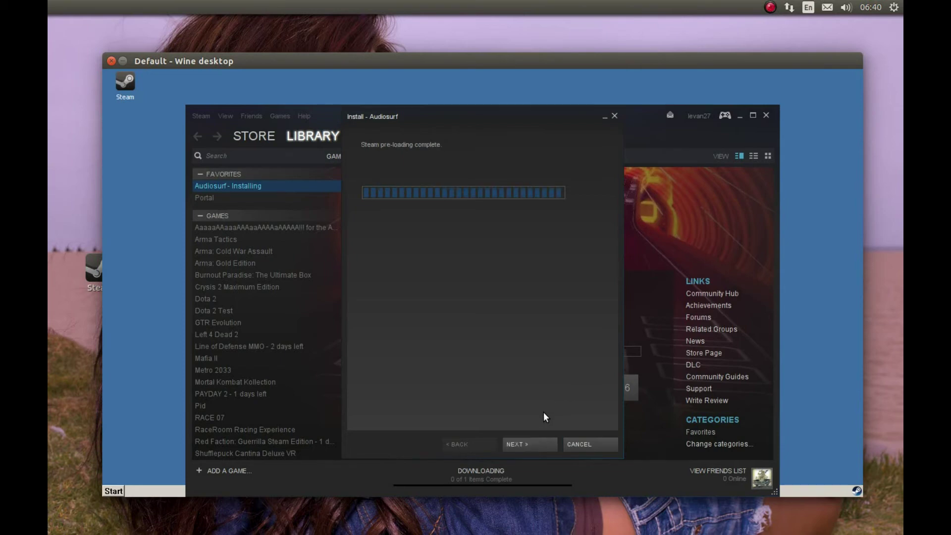
{"action": "left_click", "coordinate": [594, 445]}
{"action": "left_click", "coordinate": [481, 474]}
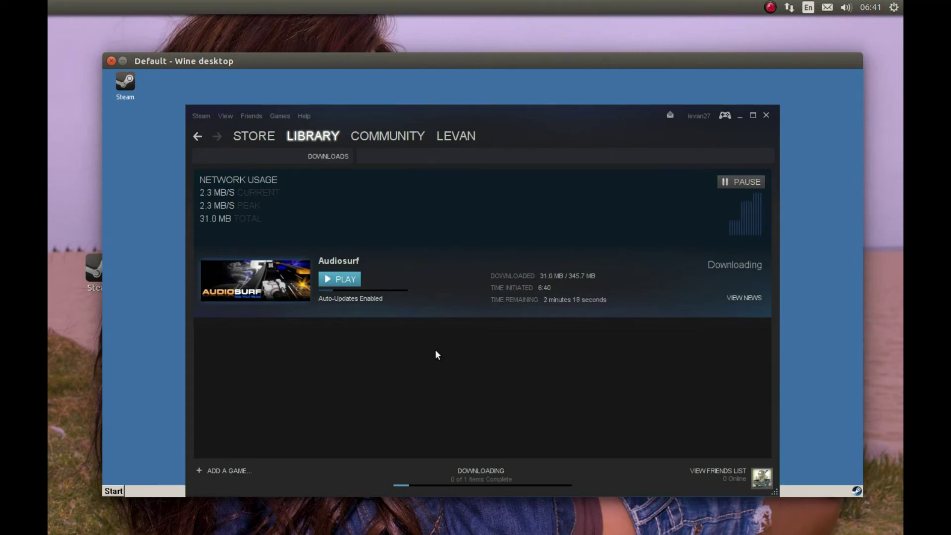
Move the Steam window up-left and, once Audiosurf's 345.7 MB download finishes, open the library.
{"action": "left_click_drag", "start_coordinate": [431, 119], "coordinate": [421, 98]}
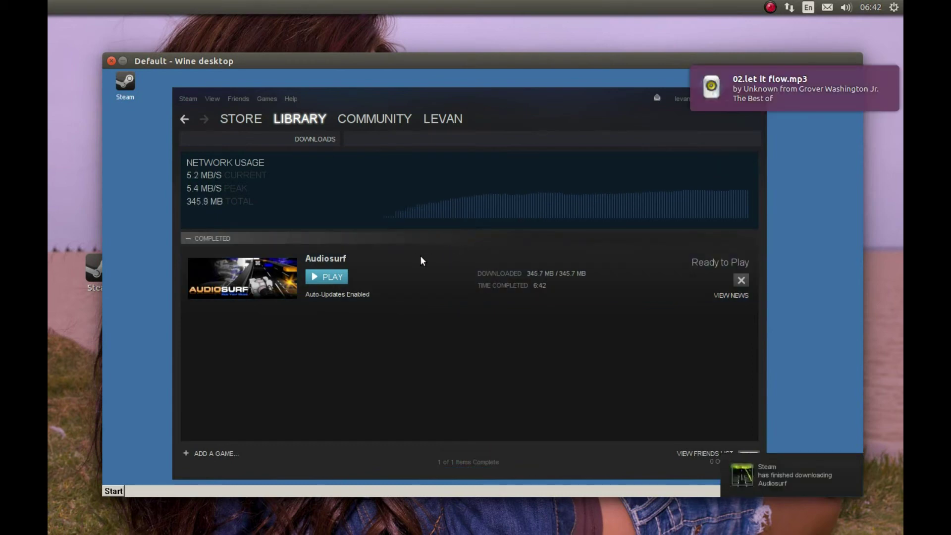
{"action": "left_click", "coordinate": [312, 124]}
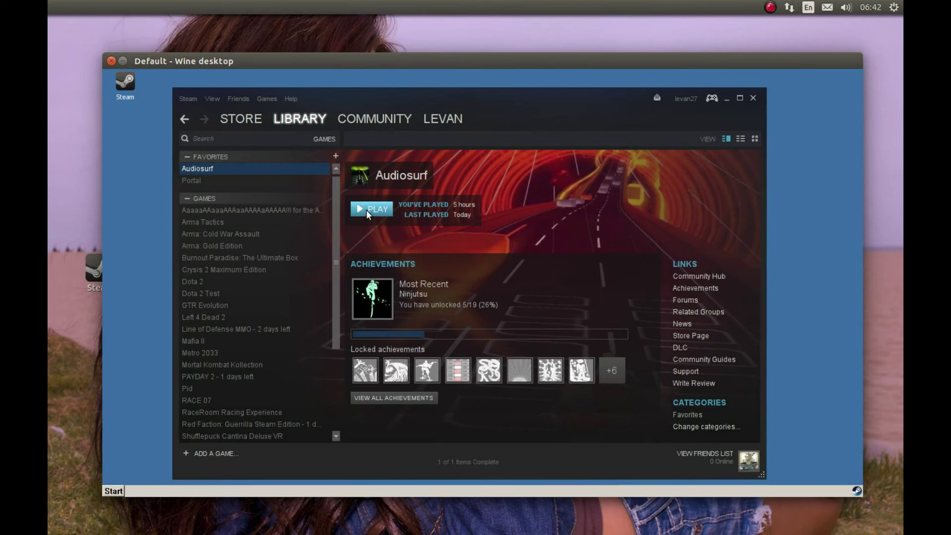
Launch Audiosurf and enter the account username and password on the website login page.
{"action": "left_click", "coordinate": [366, 209]}
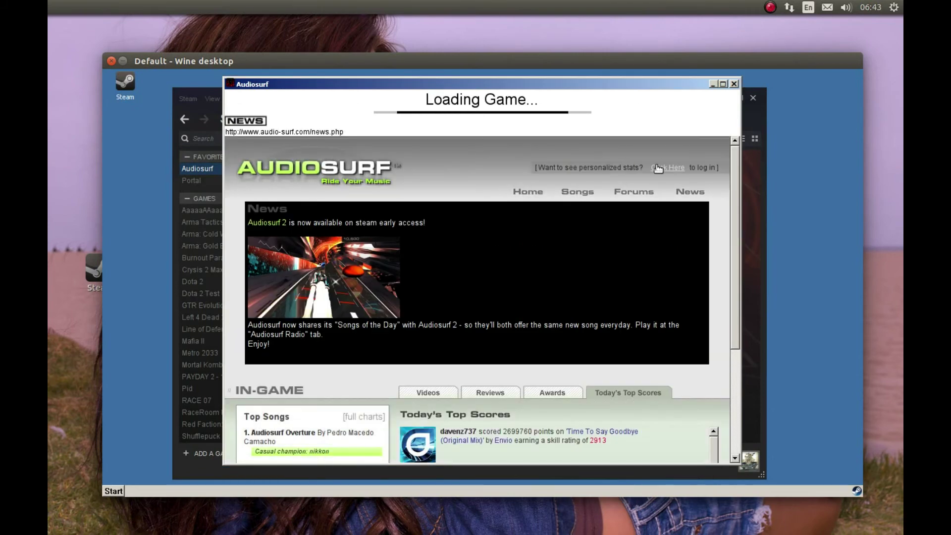
{"action": "left_click", "coordinate": [659, 170]}
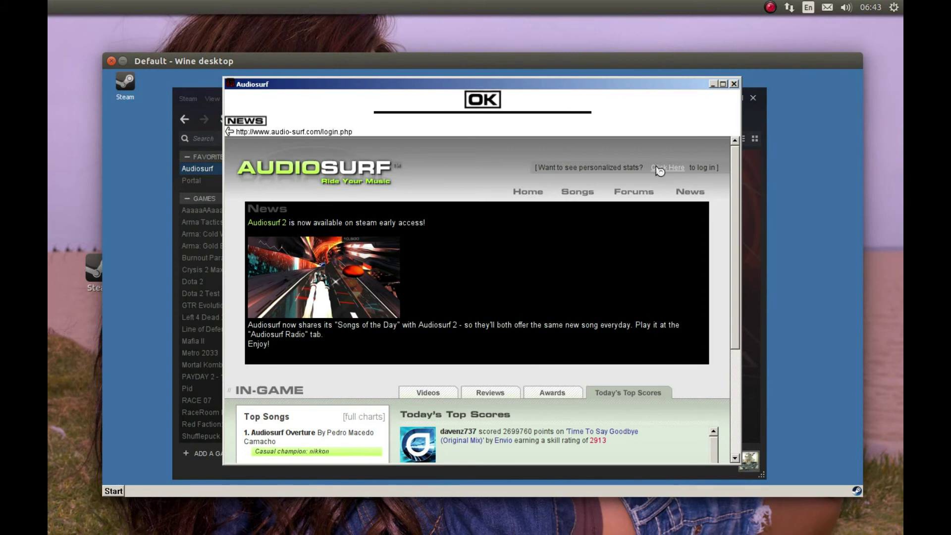
{"action": "left_click", "coordinate": [460, 258]}
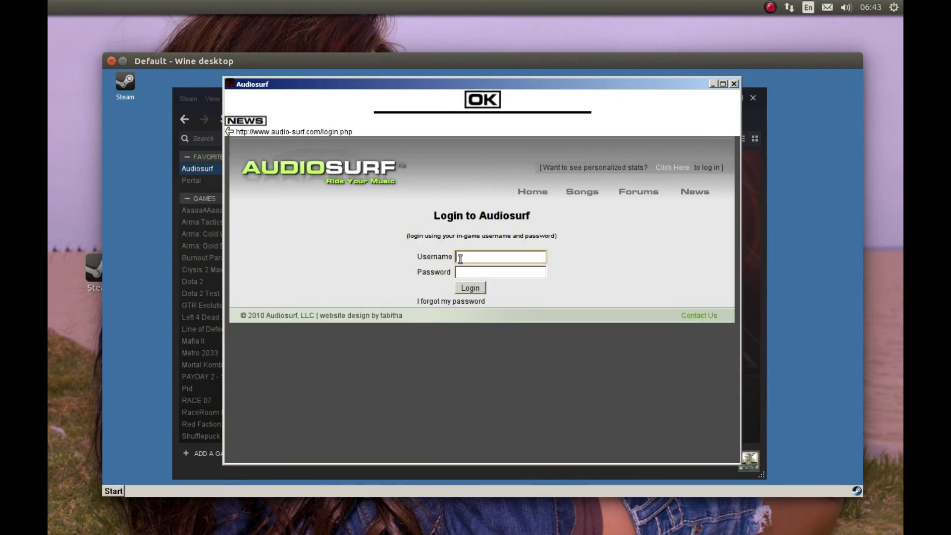
{"action": "type", "text": "levan"}
{"action": "key", "text": "Tab"}
{"action": "type", "text": "***"}
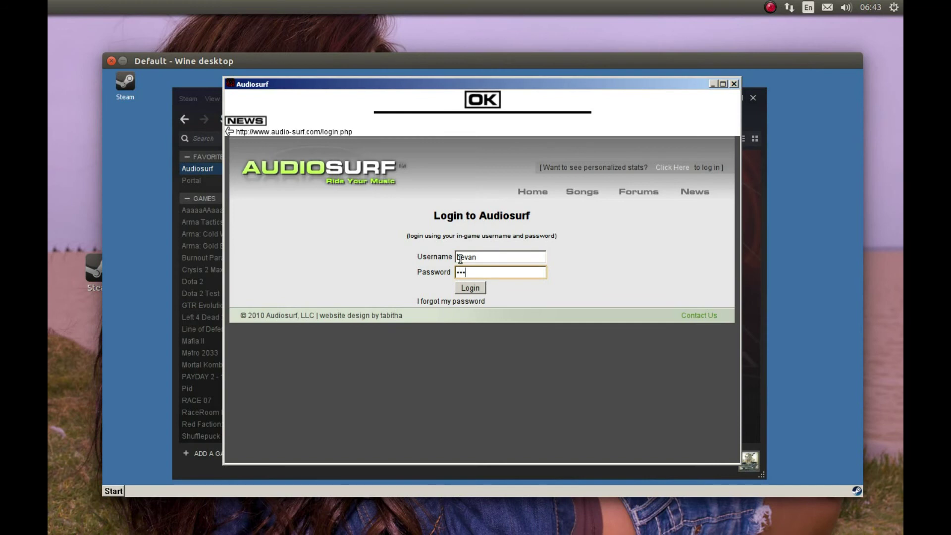
Complete the username, re-enter the password, submit the login and start the game.
{"action": "left_click", "coordinate": [489, 253]}
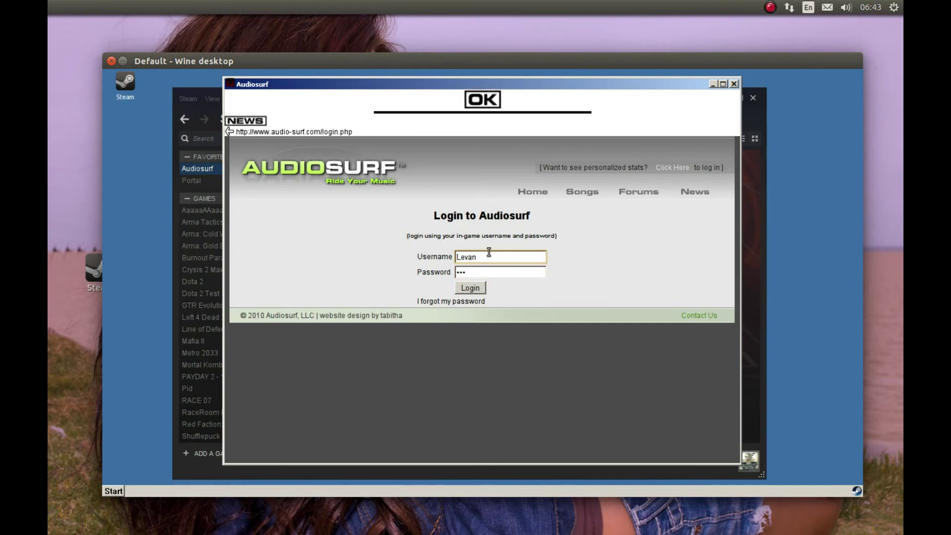
{"action": "type", "text": "27"}
{"action": "key", "text": "Tab"}
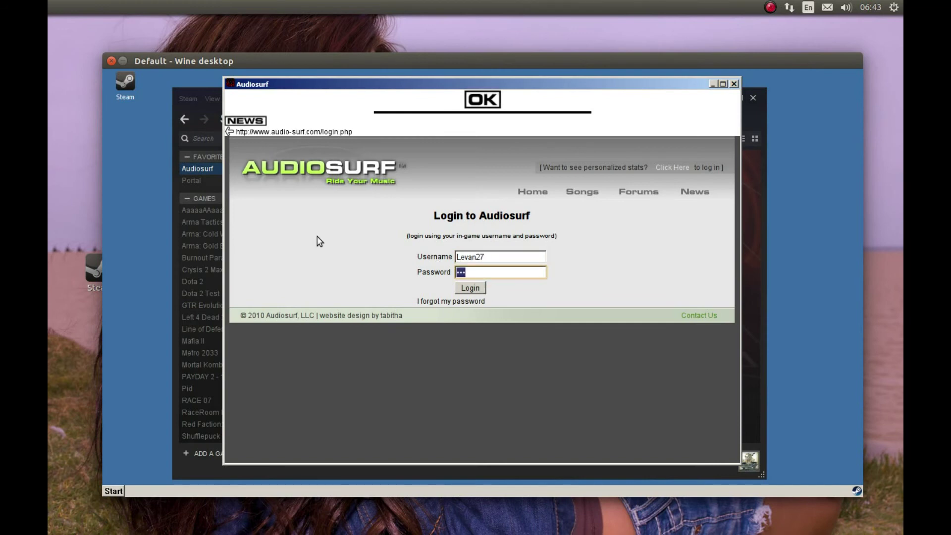
{"action": "type", "text": "******"}
{"action": "key", "text": "Return"}
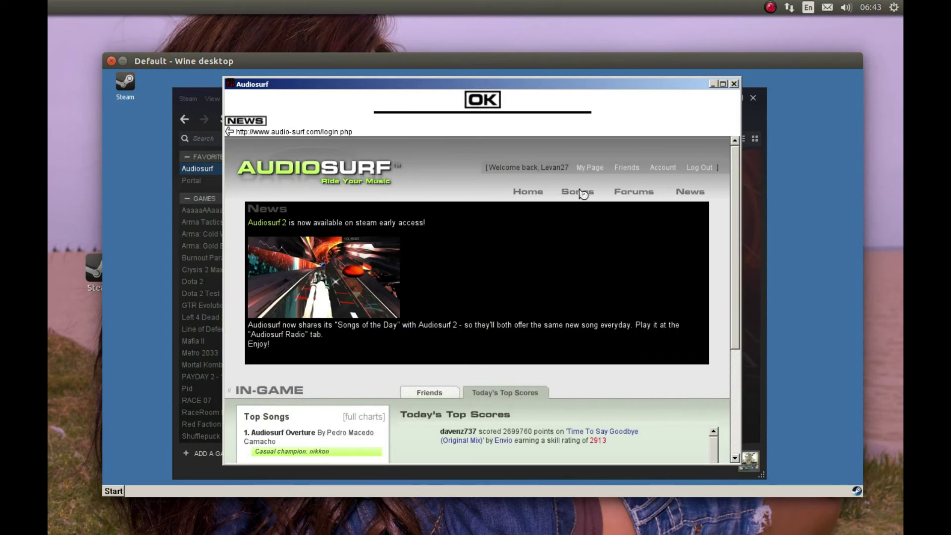
{"action": "left_click", "coordinate": [484, 102]}
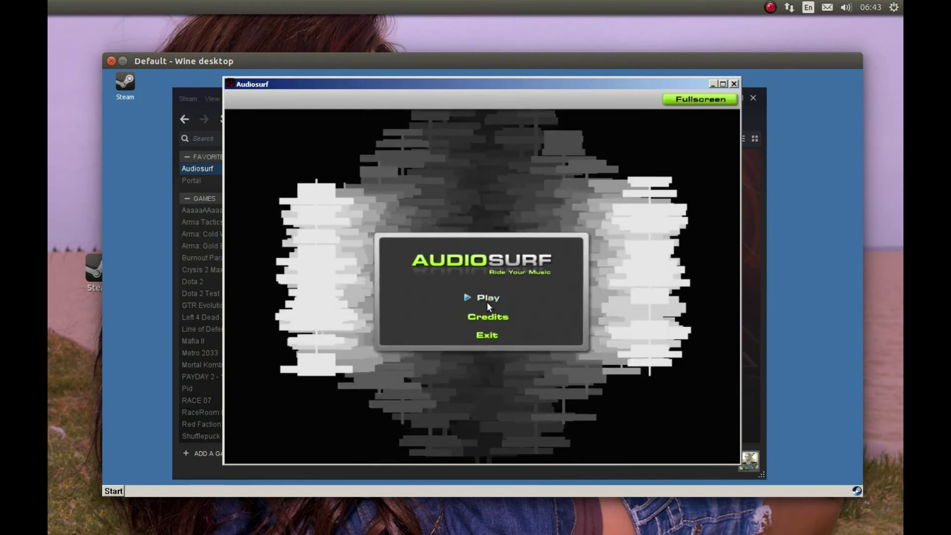
Skip the tutorial and reach the Character Select screen from the main menu.
{"action": "left_click", "coordinate": [488, 299]}
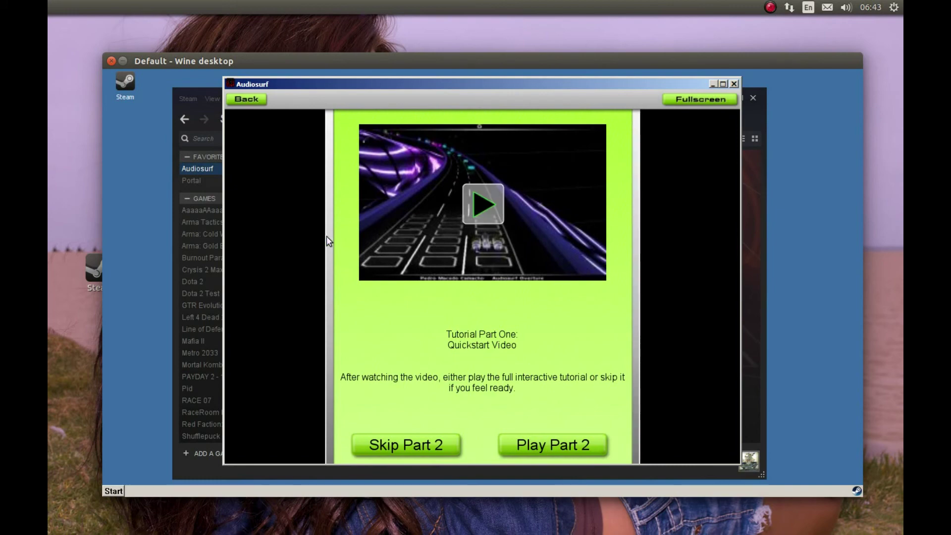
{"action": "left_click", "coordinate": [243, 105]}
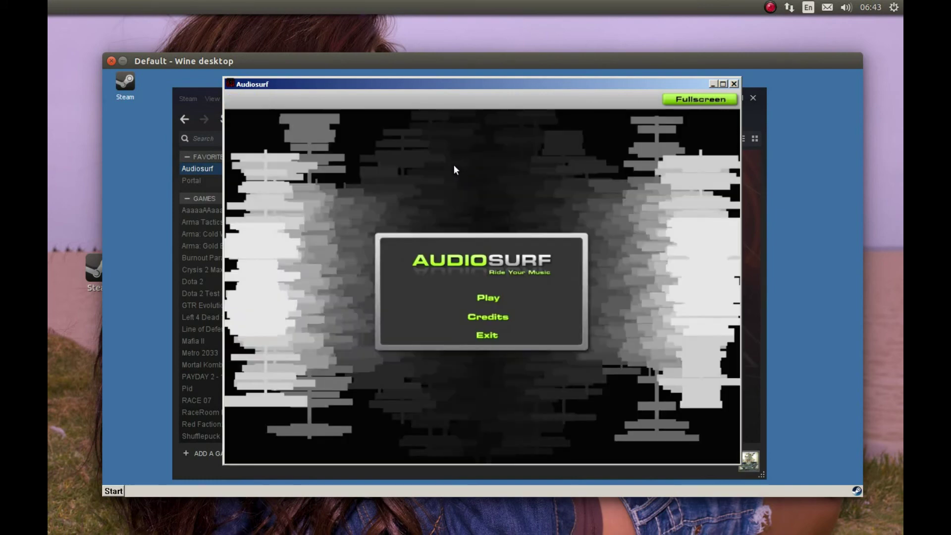
{"action": "left_click", "coordinate": [498, 297]}
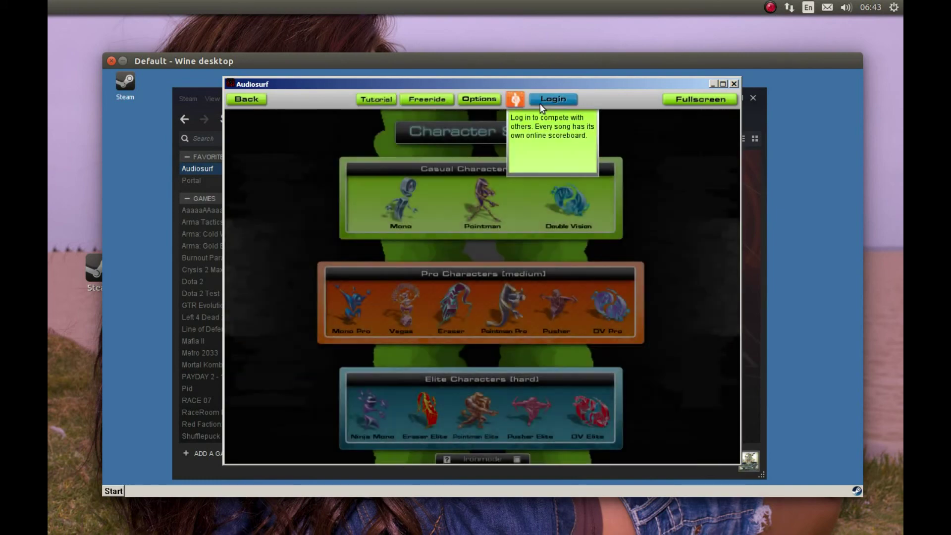
Set the game resolution to 1280x720 (32 Bit) in Options.
{"action": "left_click", "coordinate": [490, 99]}
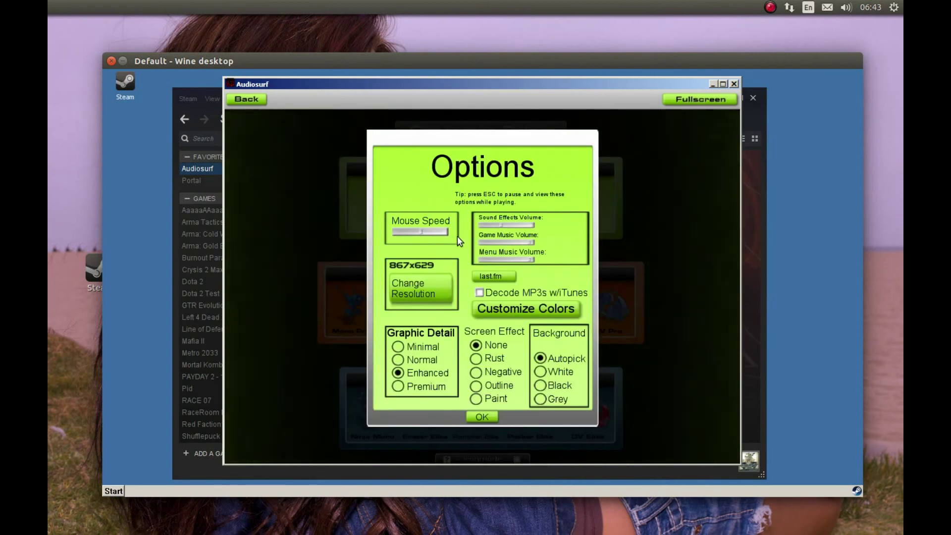
{"action": "left_click", "coordinate": [434, 286]}
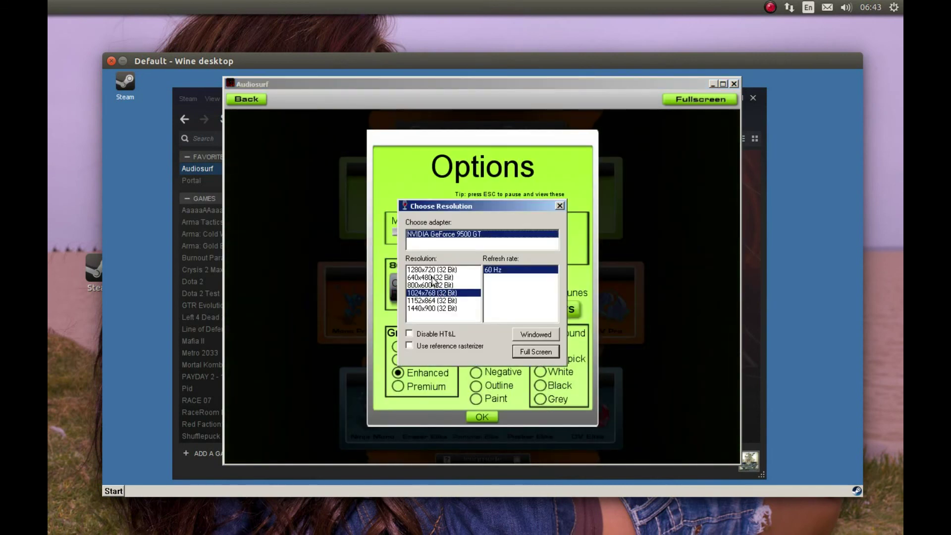
{"action": "left_click", "coordinate": [430, 270]}
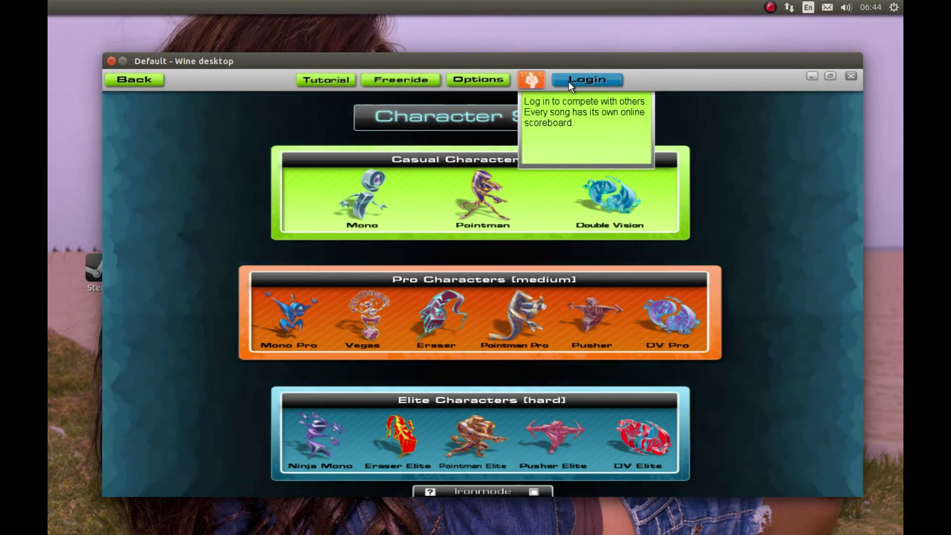
Log in to the existing Audiosurf account with its username and password.
{"action": "left_click", "coordinate": [569, 81]}
{"action": "left_click", "coordinate": [488, 229]}
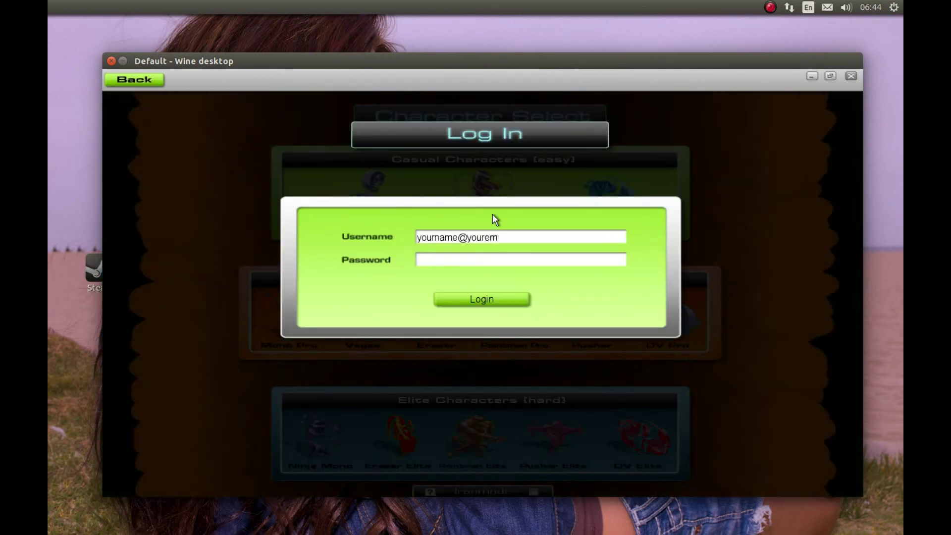
{"action": "type", "text": "lev"}
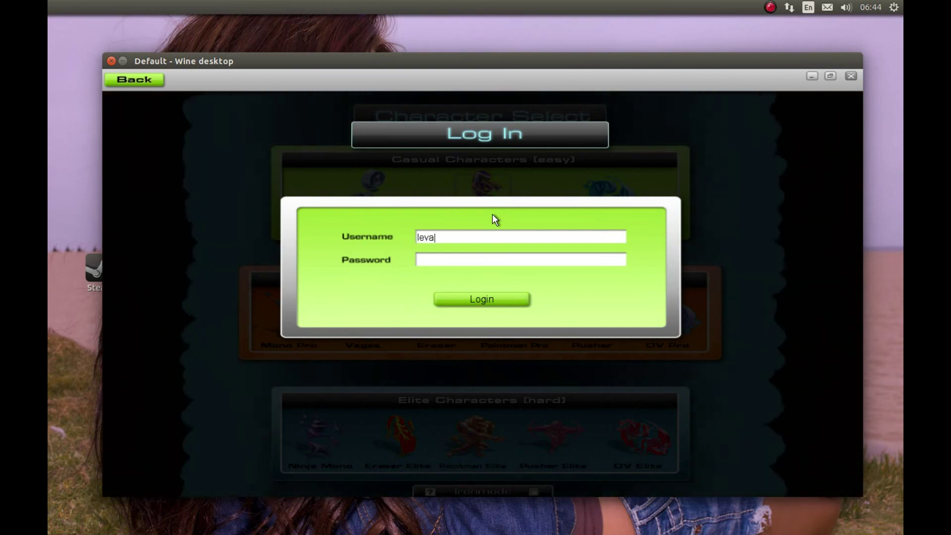
{"action": "type", "text": "an27"}
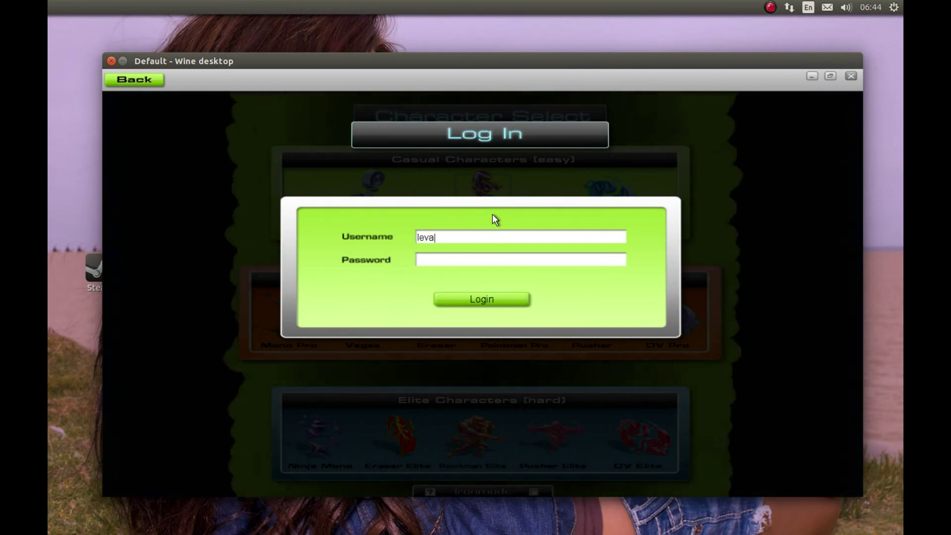
{"action": "key", "text": "Tab"}
{"action": "type", "text": "******"}
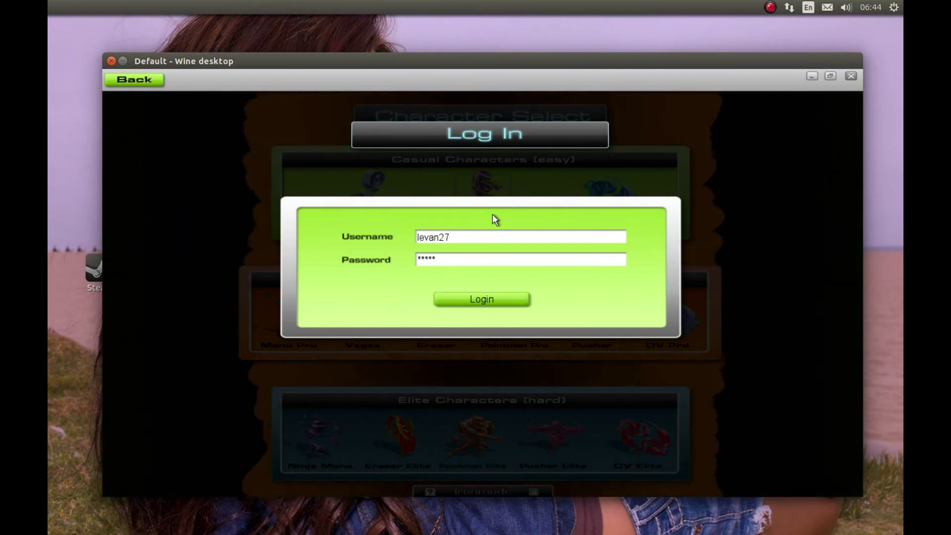
{"action": "left_click", "coordinate": [488, 299]}
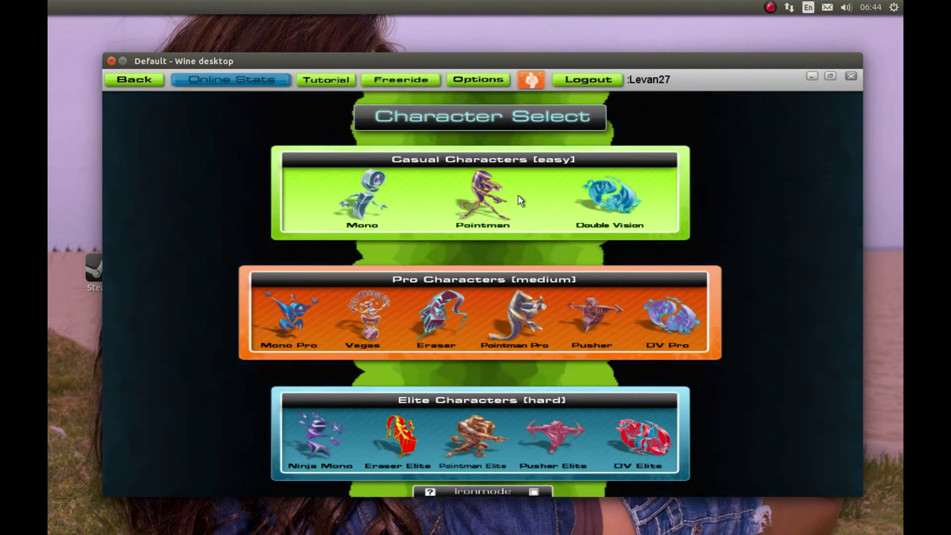
{"action": "mouse_move", "coordinate": [329, 203]}
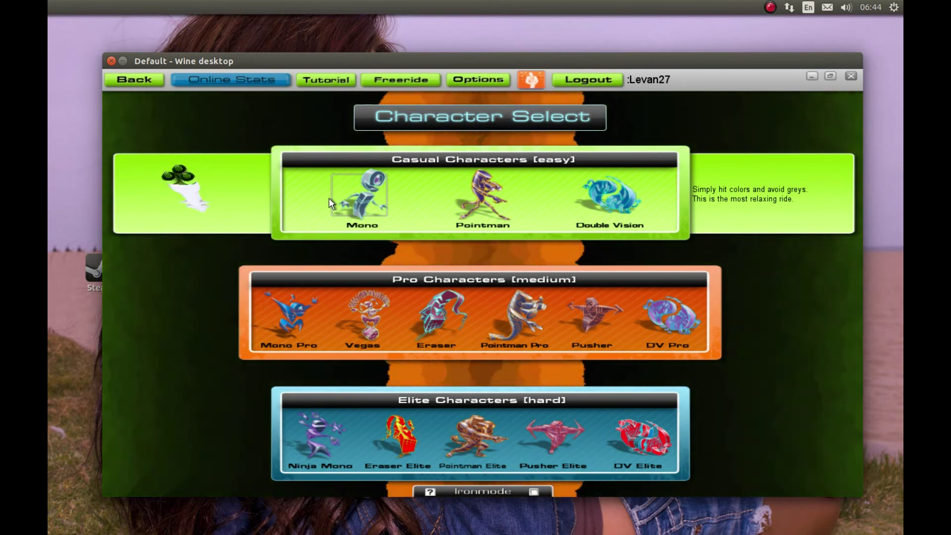